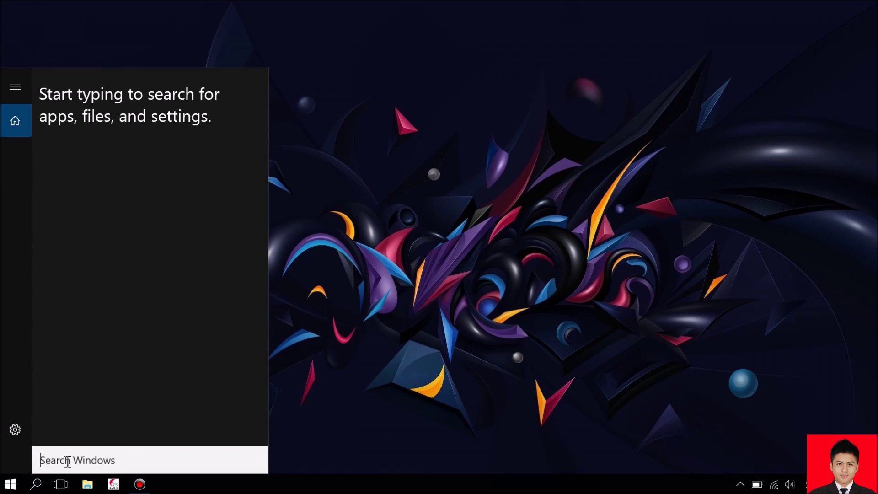
Launch Proteus 8 Professional and open a blank schematic capture sheet.
{"action": "type", "text": "prote"}
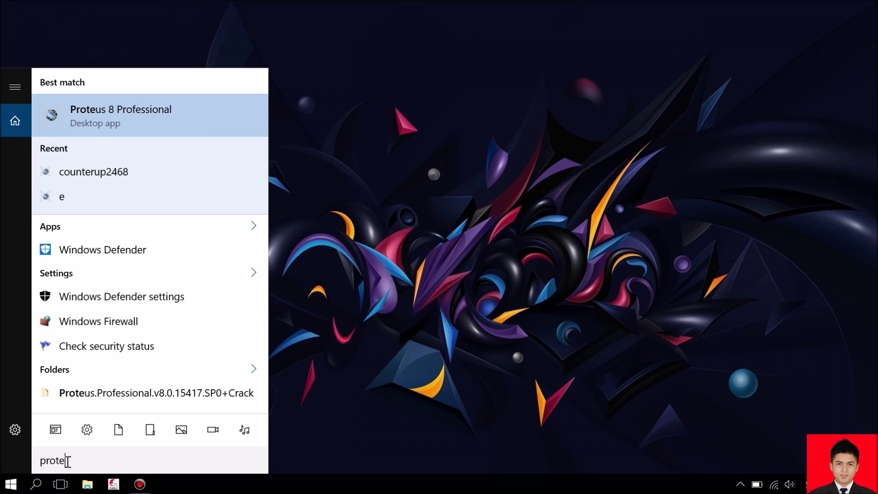
{"action": "key", "text": "Return"}
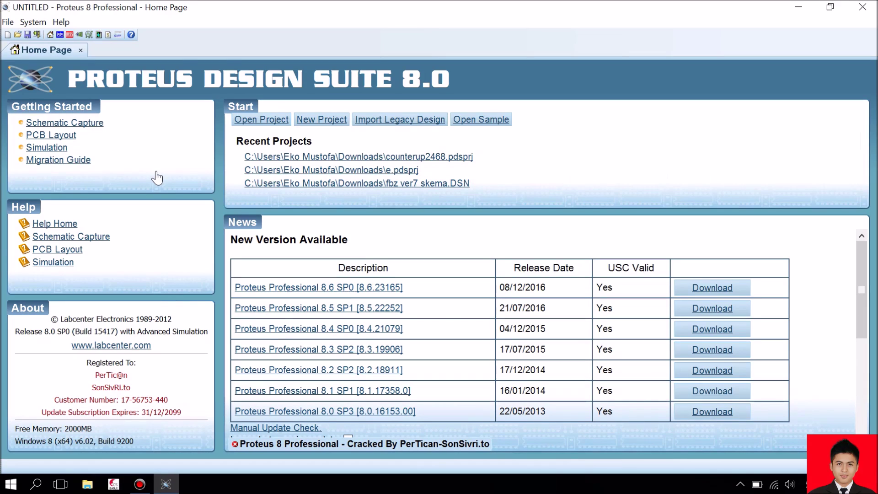
{"action": "left_click", "coordinate": [57, 37]}
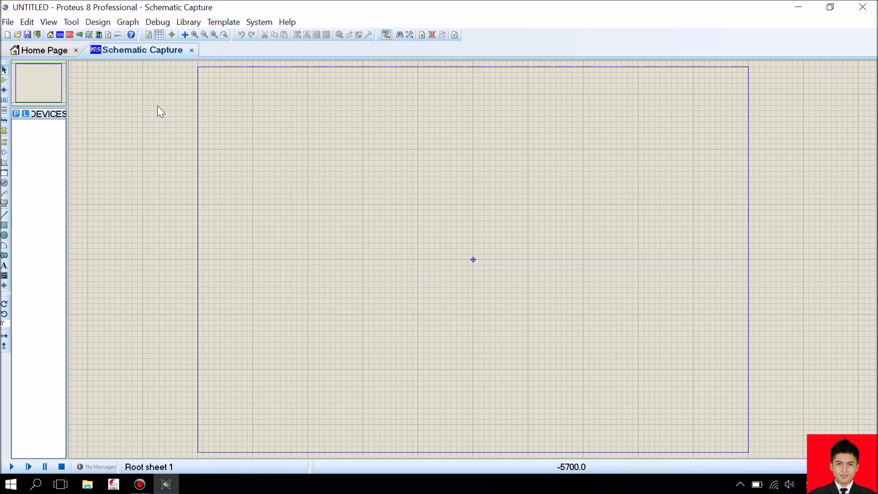
Toggle the schematic sheet's grid display off and back on.
{"action": "left_click", "coordinate": [158, 34]}
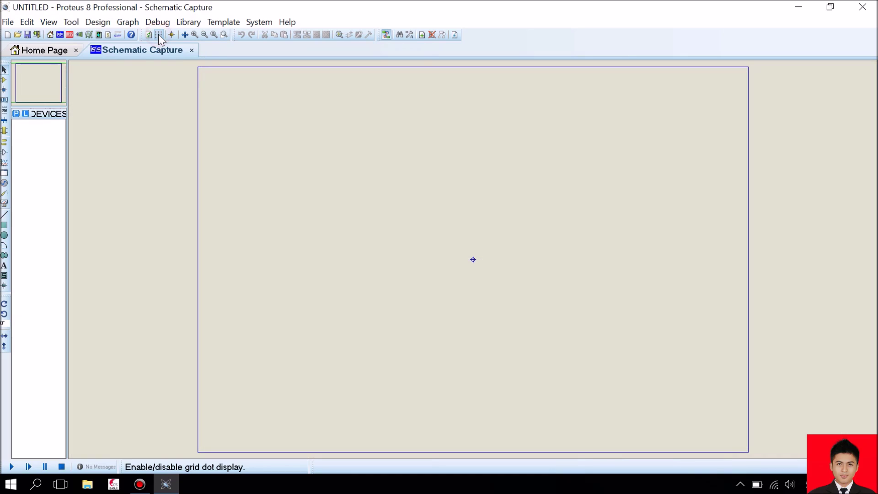
{"action": "left_click", "coordinate": [158, 35]}
{"action": "left_click", "coordinate": [159, 34]}
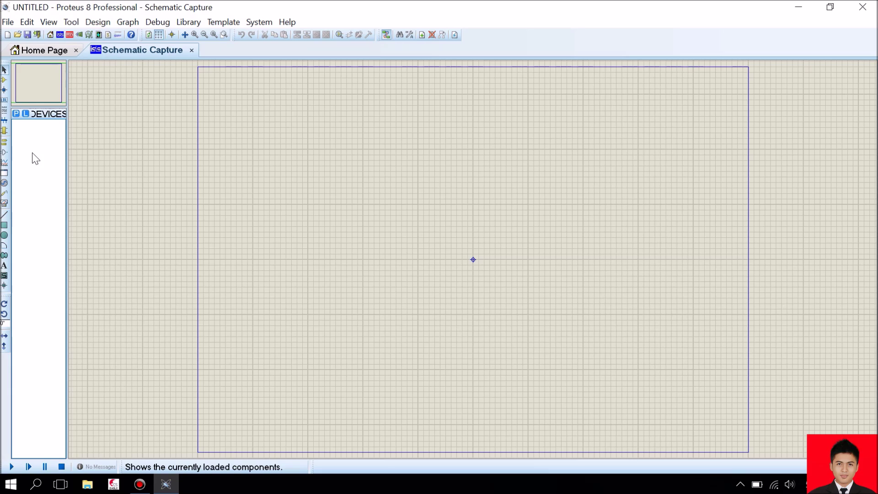
Search the component library for "jk flip" and add the 7476 dual JK flip-flop from the 74STD library to the device list.
{"action": "left_click", "coordinate": [4, 82]}
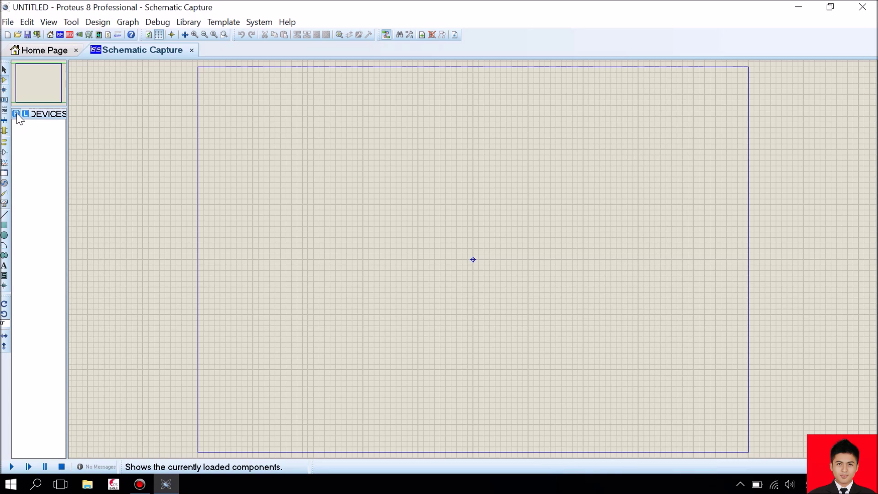
{"action": "right_click", "coordinate": [28, 136]}
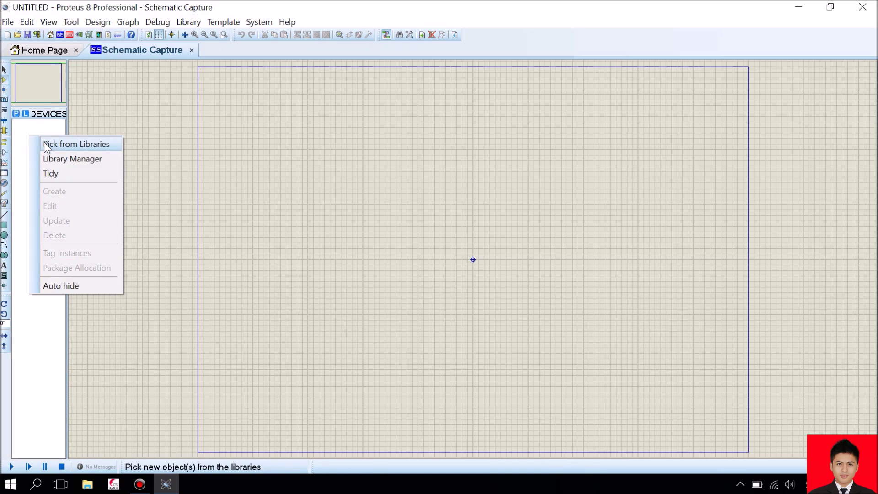
{"action": "left_click", "coordinate": [21, 134]}
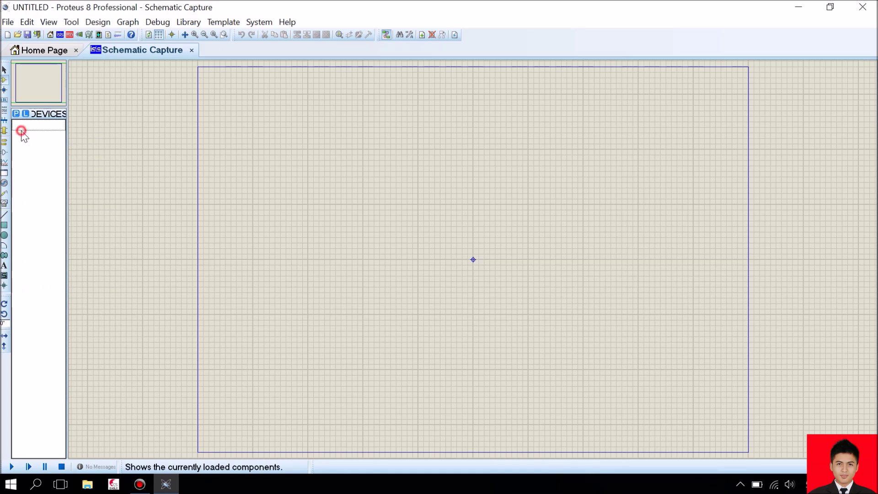
{"action": "left_click", "coordinate": [16, 113]}
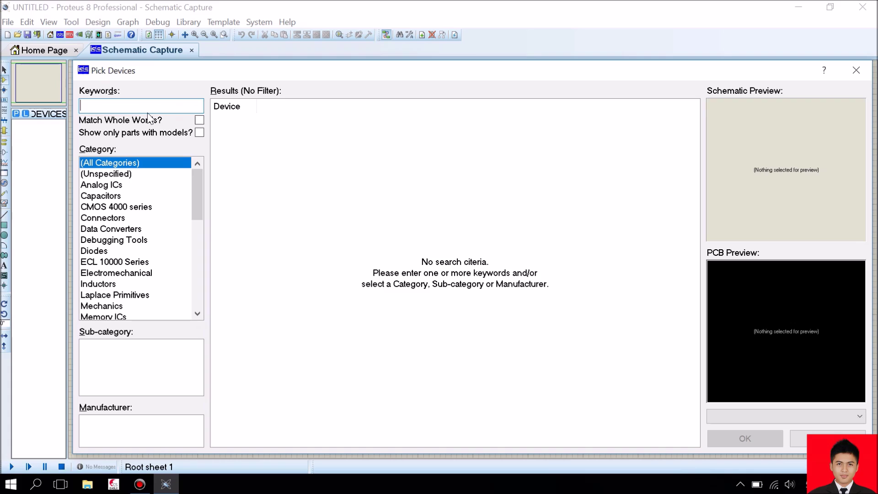
{"action": "type", "text": "jk fli"}
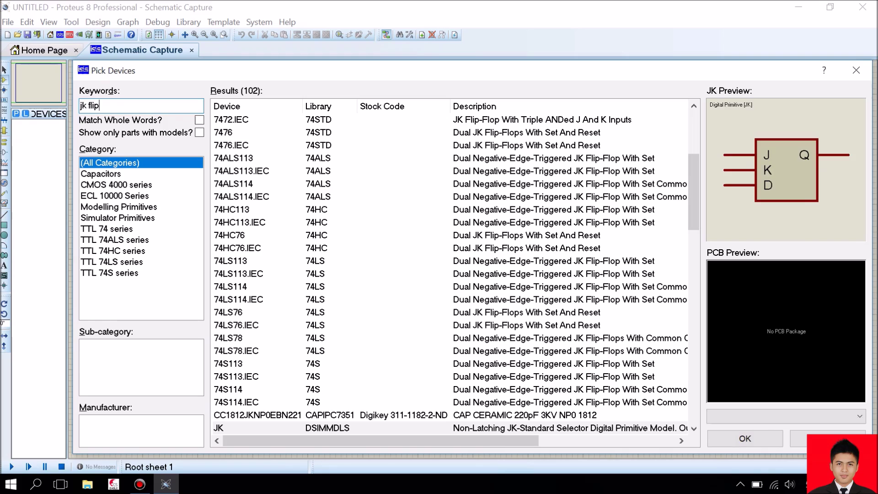
{"action": "type", "text": "p"}
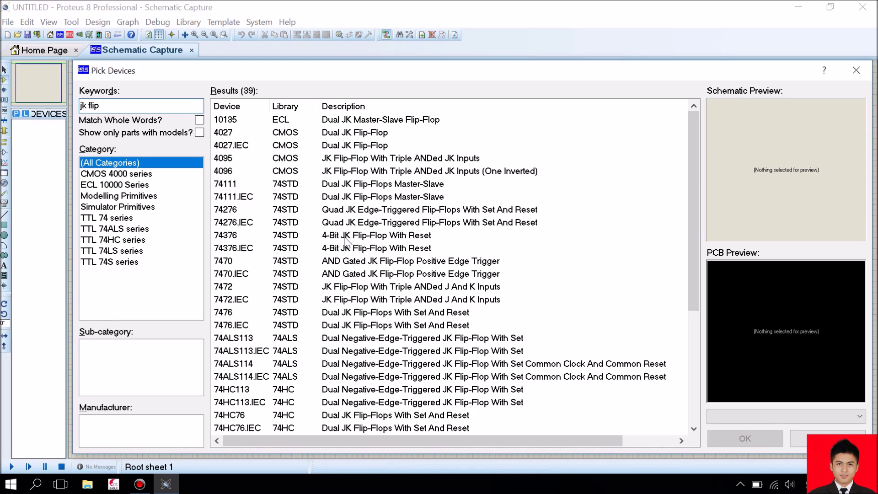
{"action": "scroll", "coordinate": [372, 317], "scroll_direction": "down", "scroll_amount": 1}
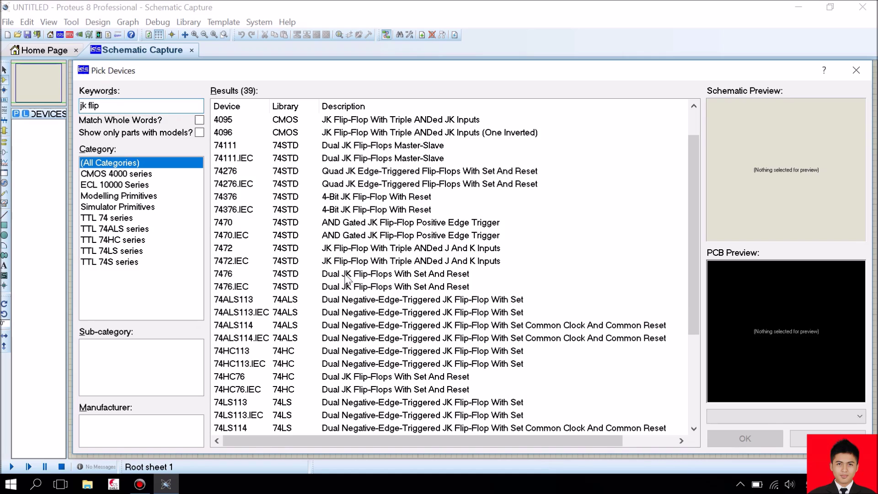
{"action": "left_click", "coordinate": [220, 277]}
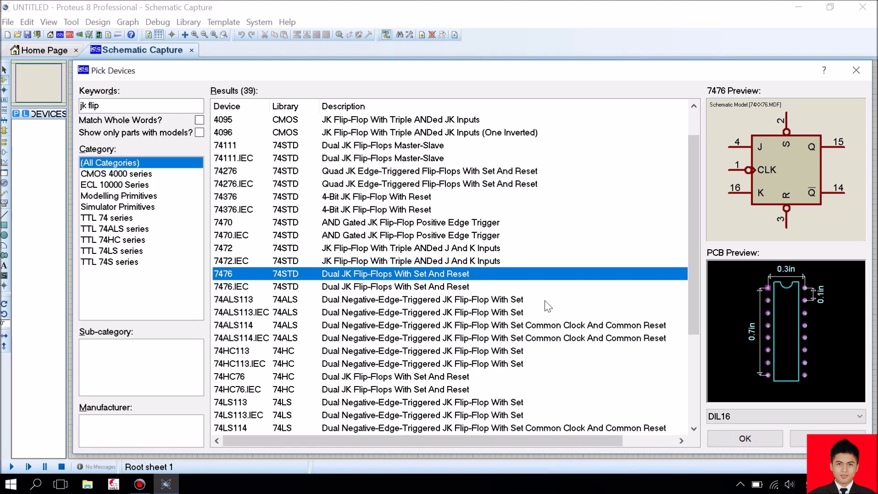
{"action": "left_click", "coordinate": [729, 437]}
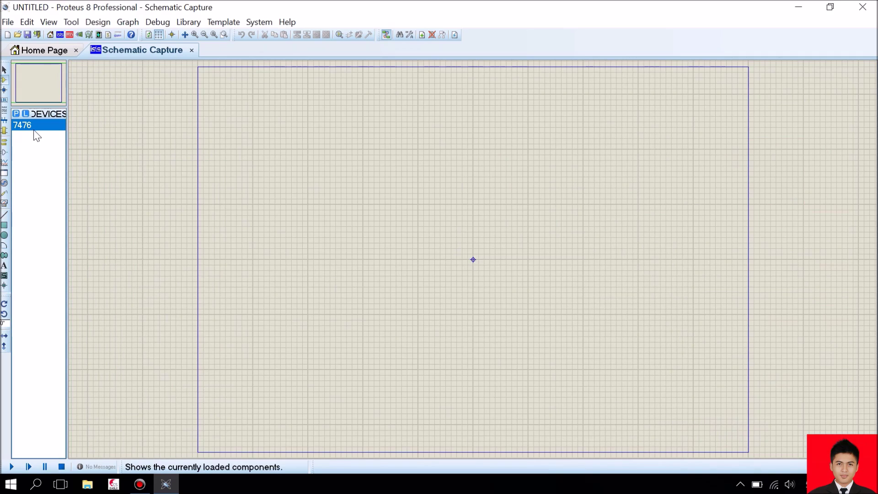
Widen the device list and add the red 7SEG-COM-CATHODE display to it, using a library search for "7 seg".
{"action": "left_click_drag", "start_coordinate": [67, 104], "coordinate": [90, 116]}
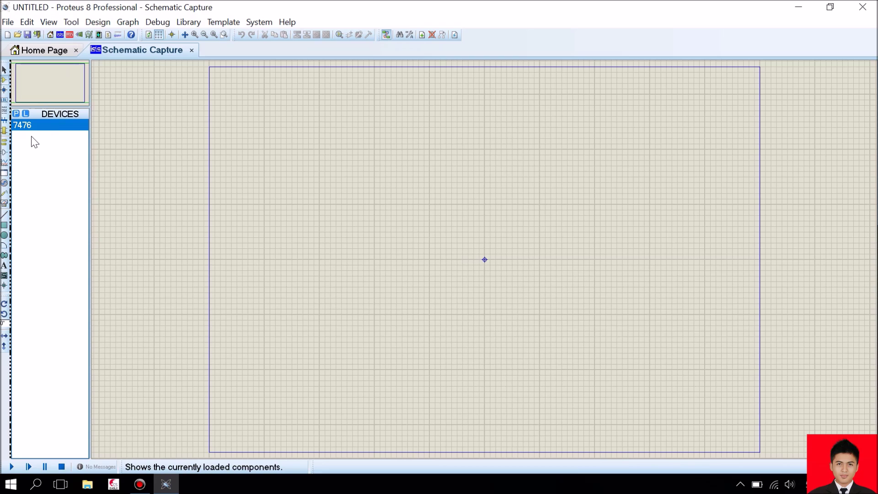
{"action": "left_click", "coordinate": [17, 113]}
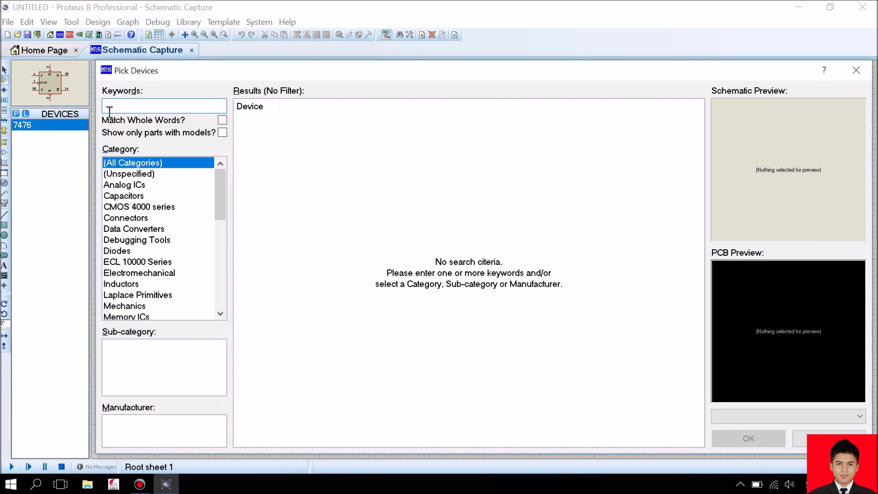
{"action": "type", "text": "7 seg"}
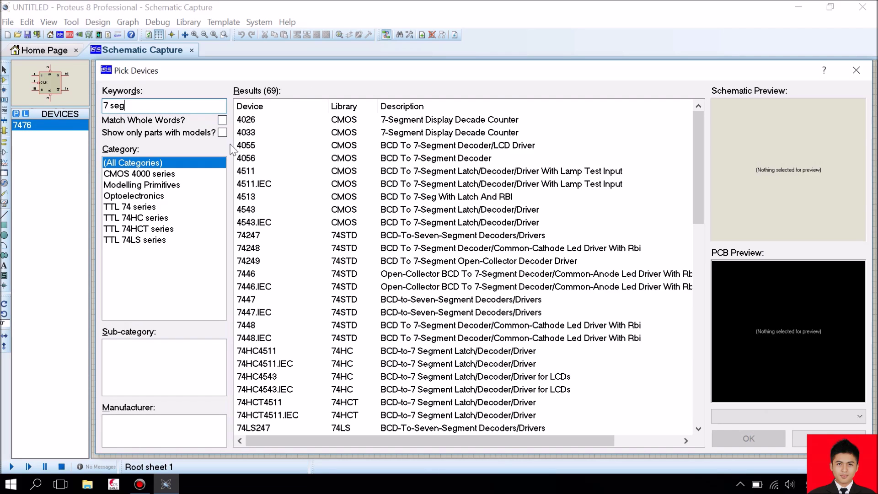
{"action": "scroll", "coordinate": [348, 183], "scroll_direction": "down", "scroll_amount": 7}
{"action": "scroll", "coordinate": [347, 185], "scroll_direction": "down", "scroll_amount": 4}
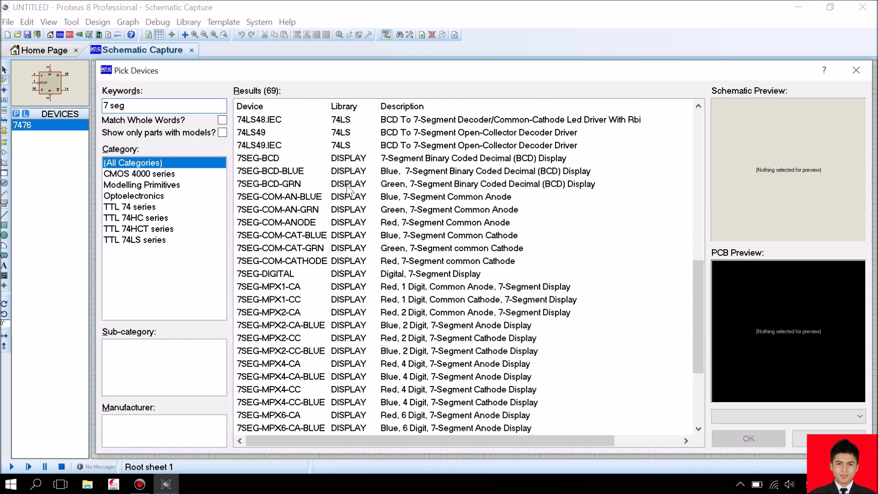
{"action": "scroll", "coordinate": [356, 249], "scroll_direction": "down", "scroll_amount": 1}
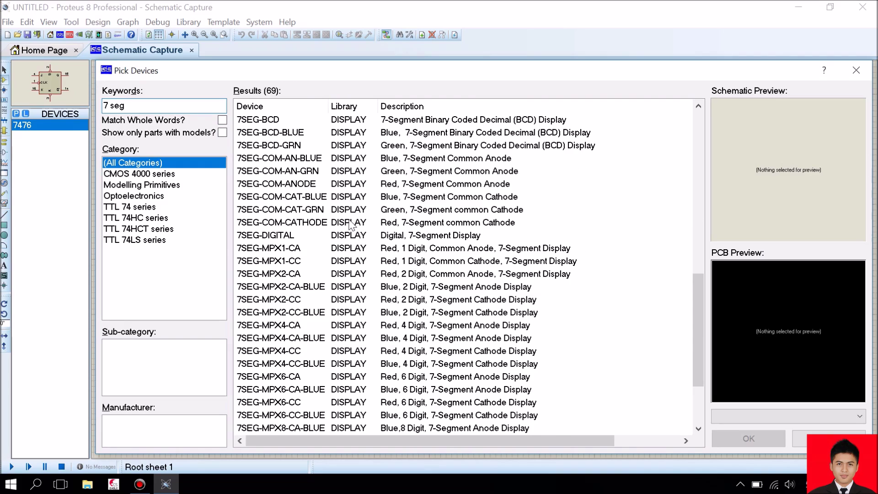
{"action": "left_click", "coordinate": [351, 225]}
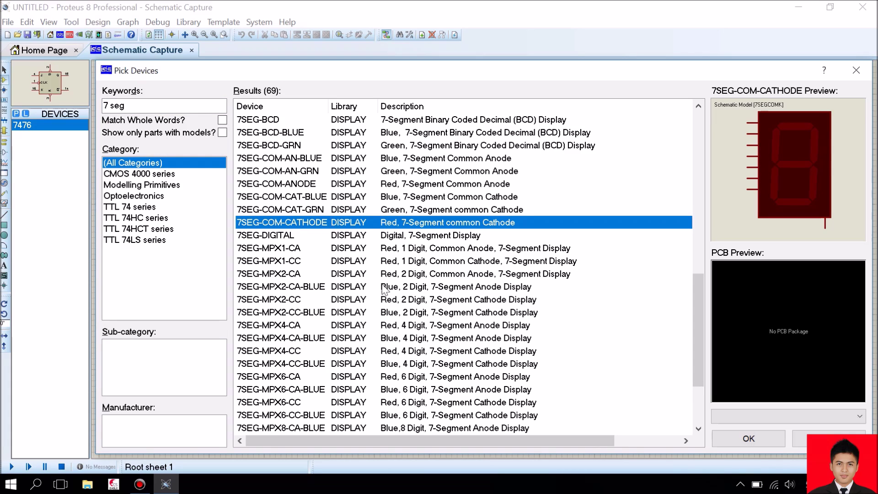
{"action": "left_click", "coordinate": [746, 436]}
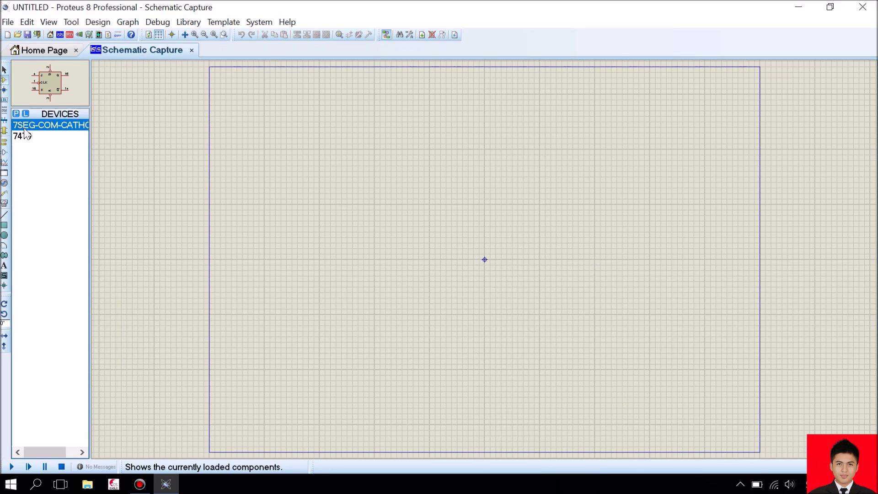
Search the library for 7448 and add the 74STD version of this BCD to 7-segment decoder to the device list.
{"action": "left_click", "coordinate": [16, 114]}
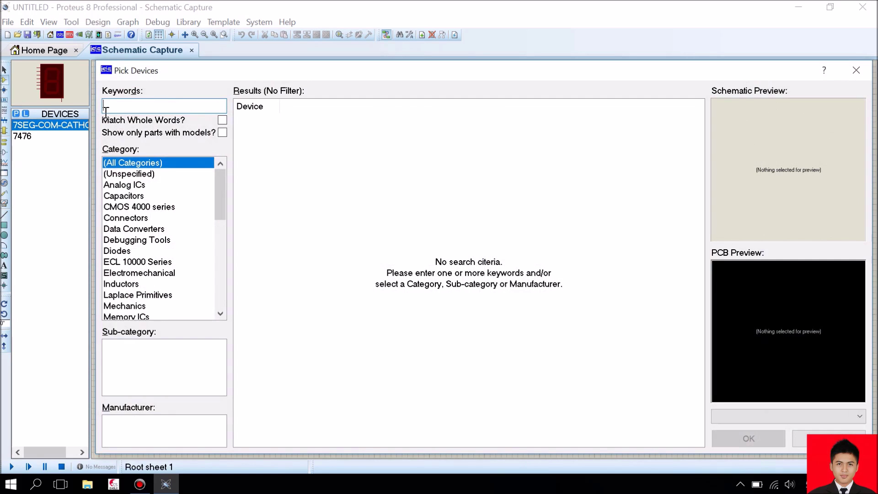
{"action": "type", "text": "7448"}
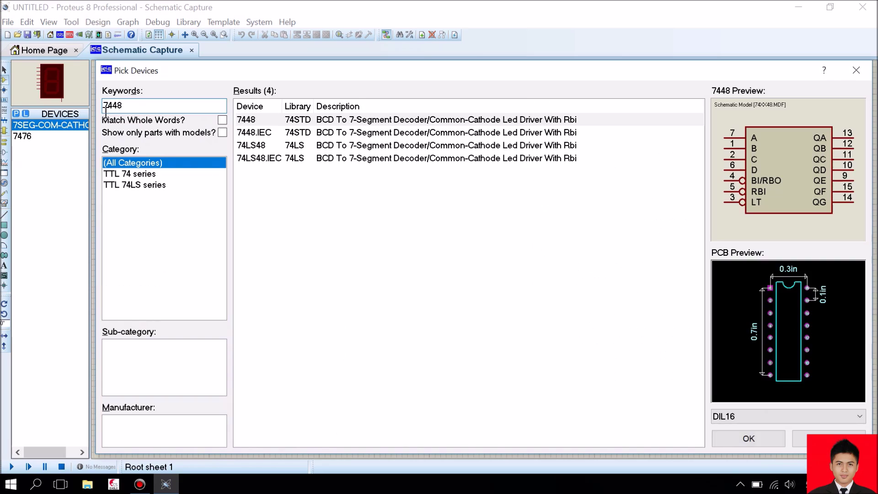
{"action": "left_click", "coordinate": [243, 121]}
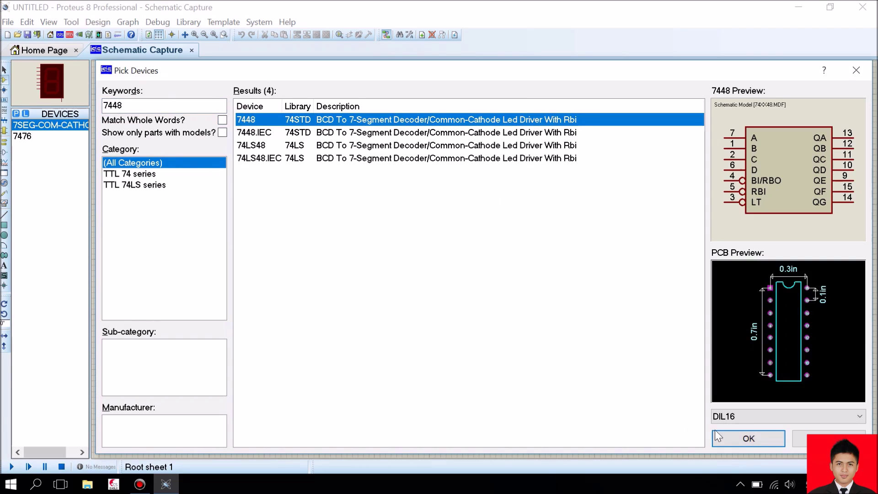
{"action": "left_click", "coordinate": [727, 436]}
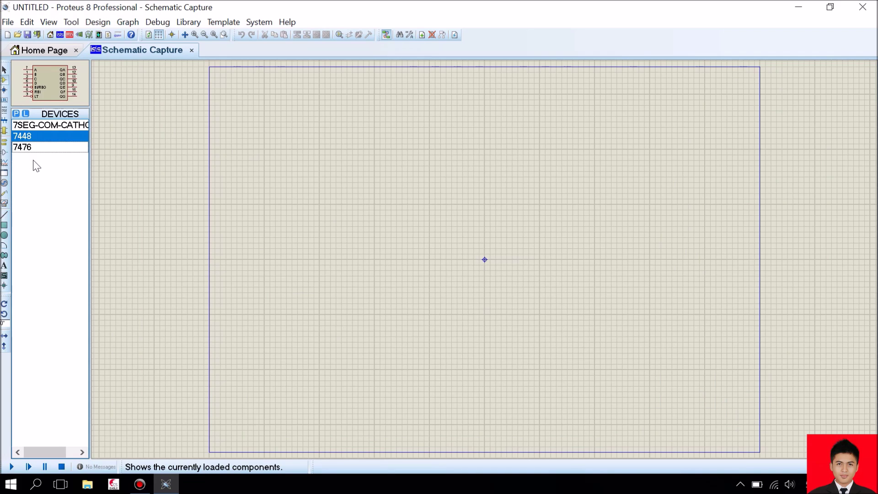
Search the library for "clock" and add the CLOCK animated digital squarewave source to the device list.
{"action": "left_click", "coordinate": [16, 114]}
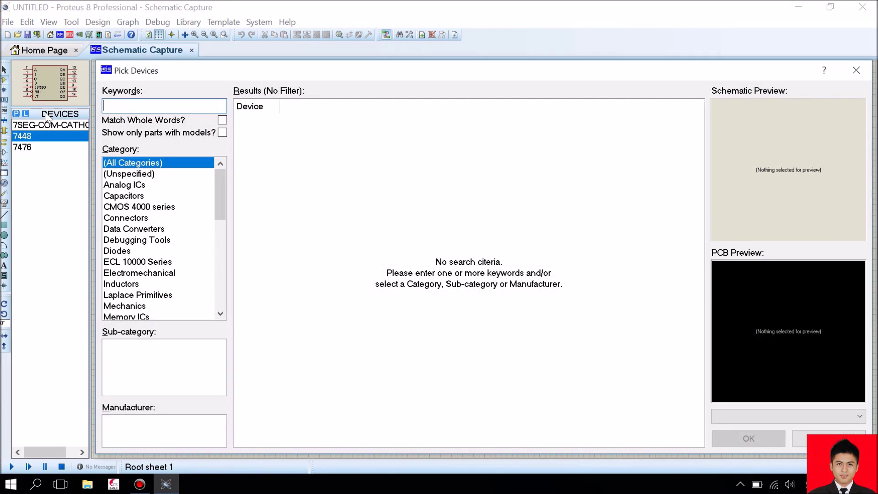
{"action": "type", "text": "clock"}
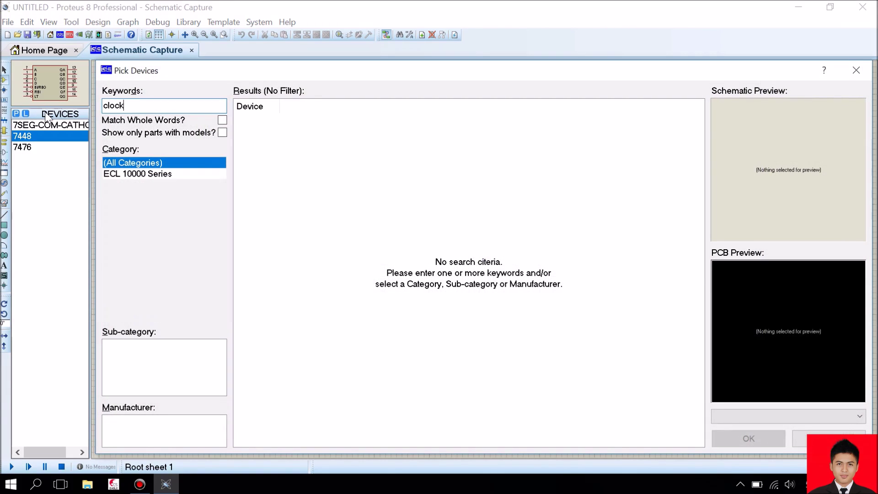
{"action": "scroll", "coordinate": [304, 229], "scroll_direction": "down", "scroll_amount": 3}
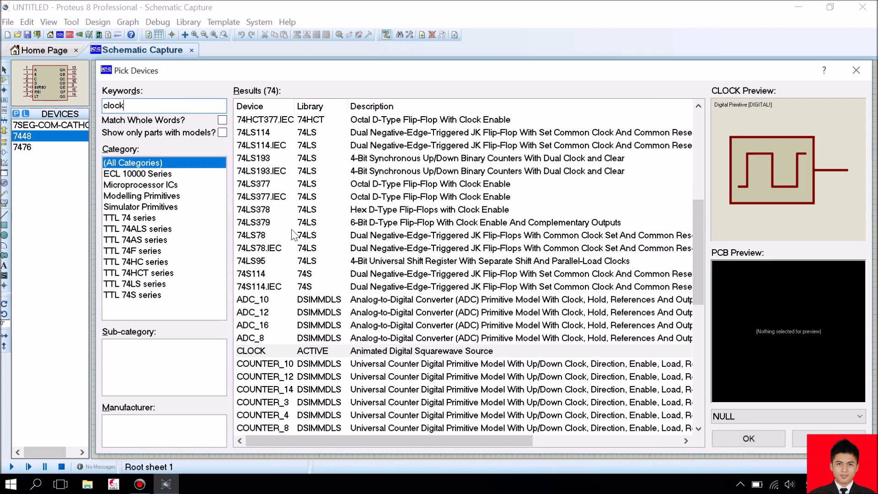
{"action": "left_click", "coordinate": [309, 312]}
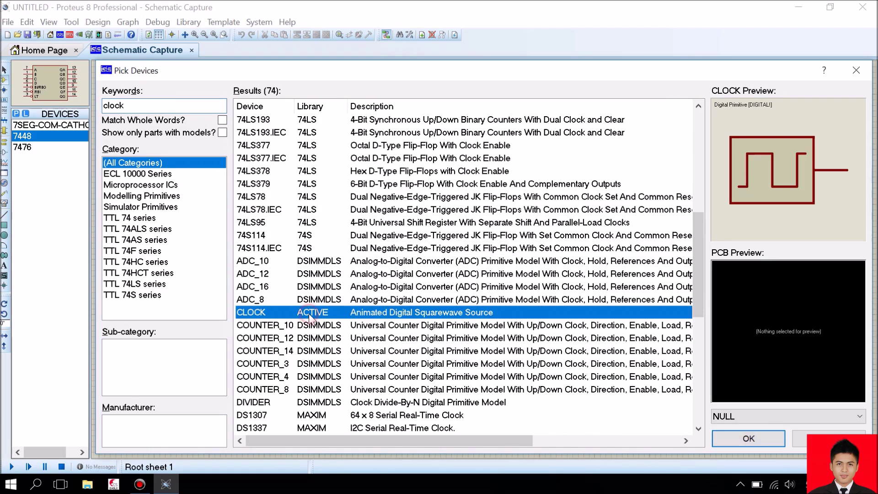
{"action": "left_click", "coordinate": [727, 439]}
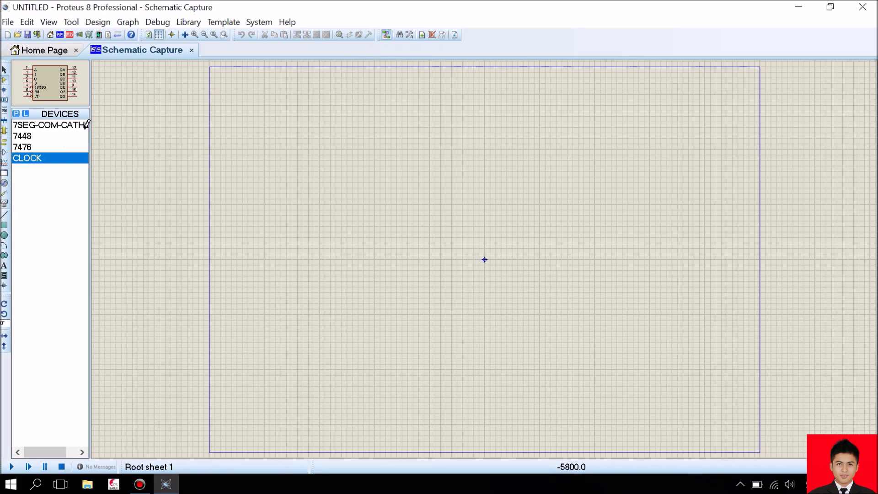
Place a CLOCK source in the upper-left area of the sheet and a 7476 flip-flop to its right.
{"action": "left_click", "coordinate": [29, 158]}
{"action": "left_click", "coordinate": [30, 146]}
{"action": "left_click", "coordinate": [28, 158]}
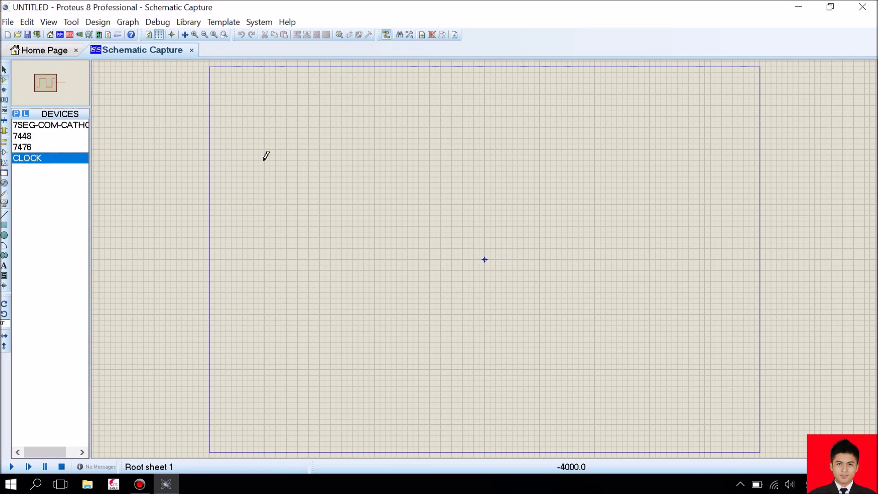
{"action": "left_click", "coordinate": [301, 168]}
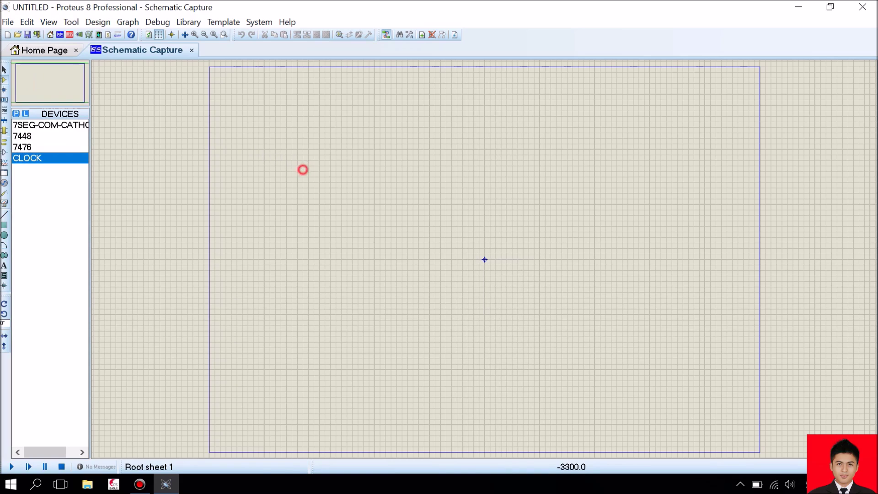
{"action": "left_click", "coordinate": [303, 175]}
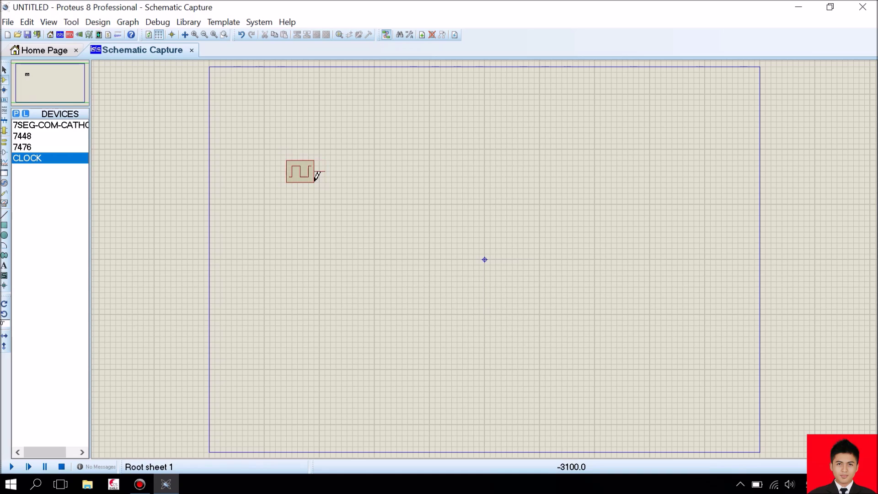
{"action": "left_click", "coordinate": [22, 149]}
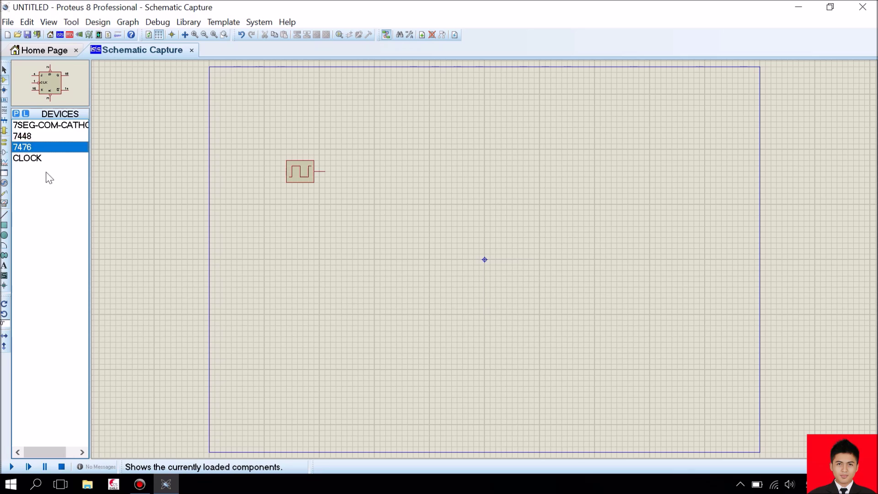
{"action": "left_click", "coordinate": [410, 170]}
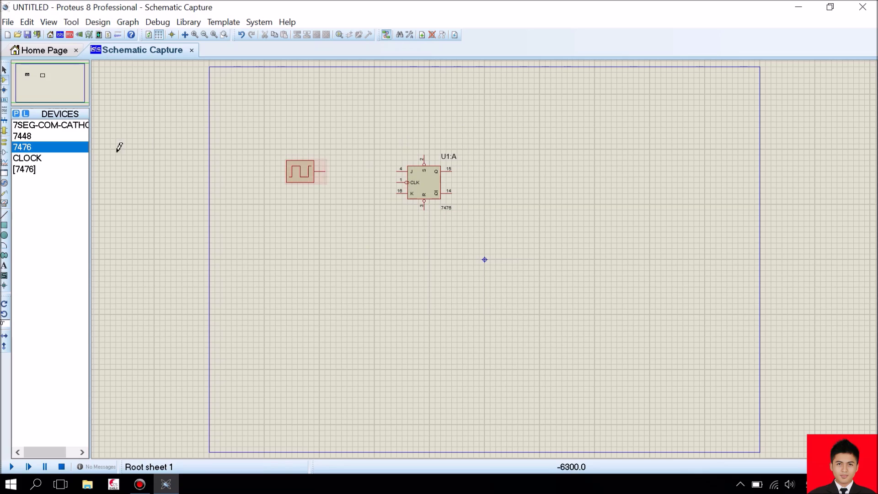
Place a second 7476 flip-flop to the right of the first one, level with it.
{"action": "left_click", "coordinate": [83, 148]}
{"action": "left_click", "coordinate": [489, 172]}
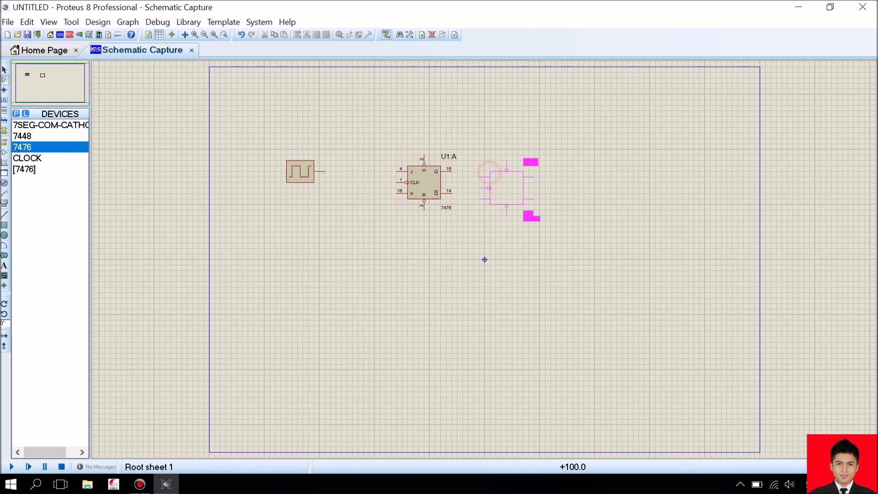
{"action": "left_click", "coordinate": [492, 165]}
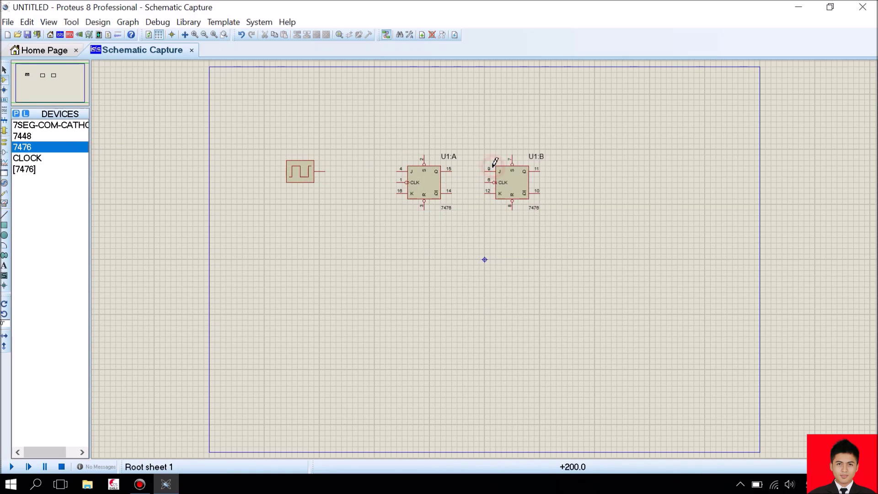
{"action": "left_click", "coordinate": [417, 185]}
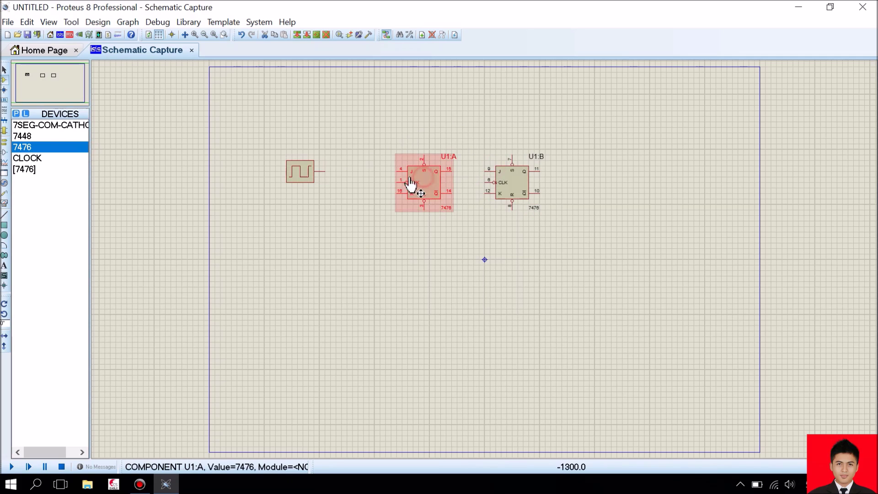
{"action": "left_click", "coordinate": [409, 182]}
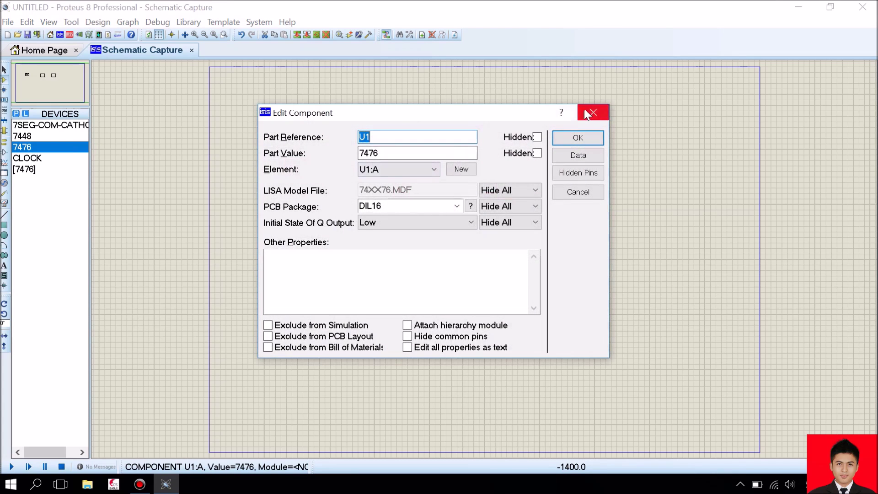
{"action": "left_click", "coordinate": [594, 113]}
{"action": "left_click", "coordinate": [425, 180]}
{"action": "left_click", "coordinate": [593, 112]}
Move both 7476 flip-flops closer to the clock source, keeping them level with each other and lining up the CLK pins with its output.
{"action": "left_click", "coordinate": [418, 182]}
{"action": "left_click_drag", "start_coordinate": [418, 182], "coordinate": [368, 171]}
{"action": "left_click", "coordinate": [503, 189]}
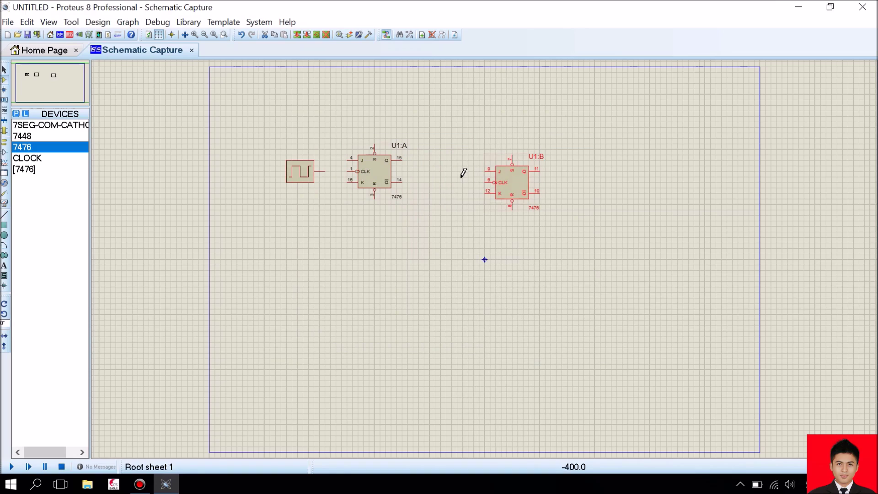
{"action": "left_click_drag", "start_coordinate": [506, 181], "coordinate": [450, 169]}
{"action": "left_click", "coordinate": [465, 224]}
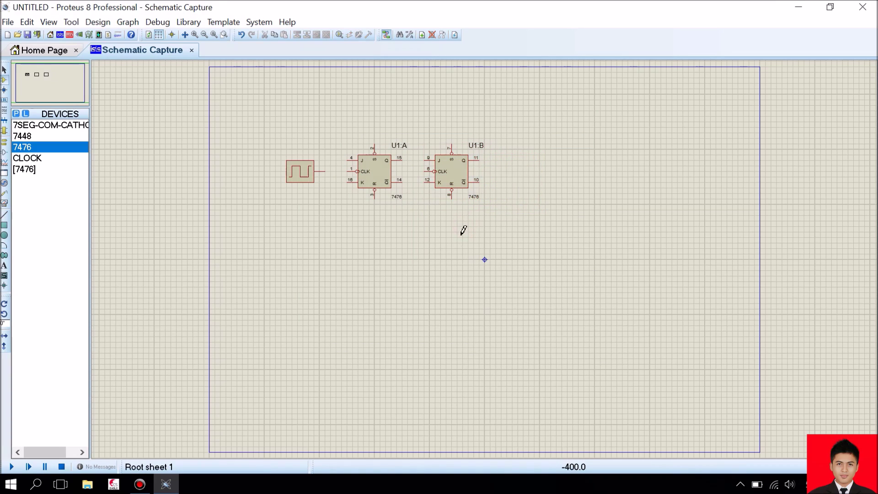
Place the 7448 decoder to the right of flip-flop U1:B and the common-cathode 7-segment display to the right of the decoder.
{"action": "left_click", "coordinate": [22, 136]}
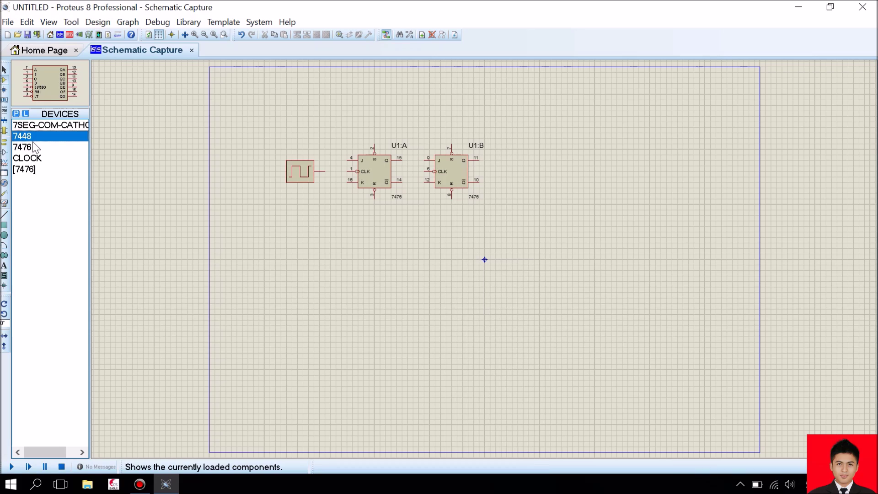
{"action": "left_click", "coordinate": [248, 204]}
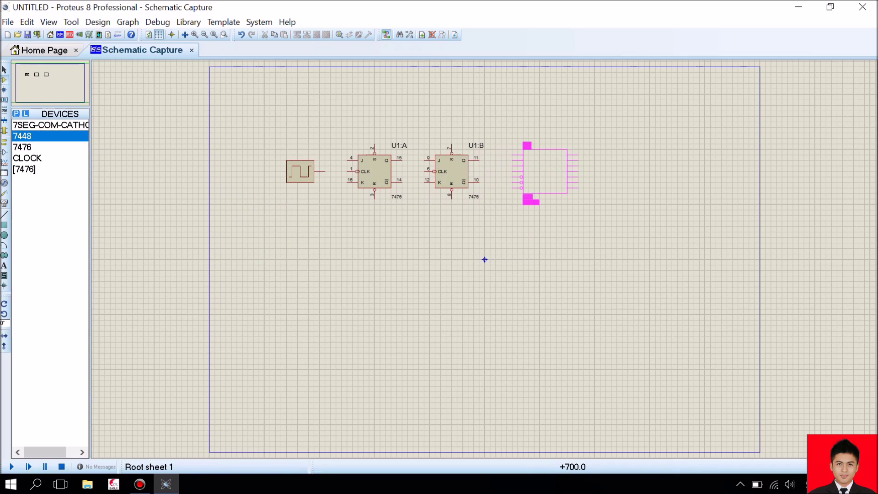
{"action": "left_click", "coordinate": [525, 153]}
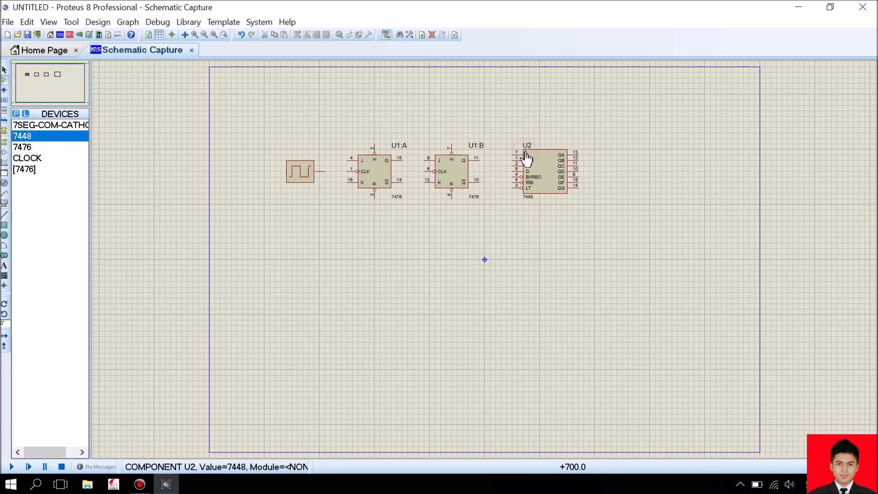
{"action": "left_click", "coordinate": [57, 127]}
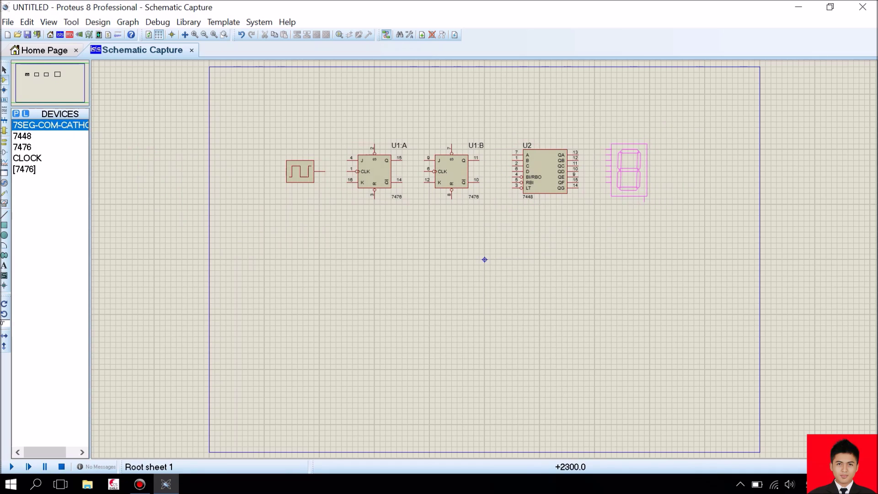
{"action": "left_click", "coordinate": [629, 175]}
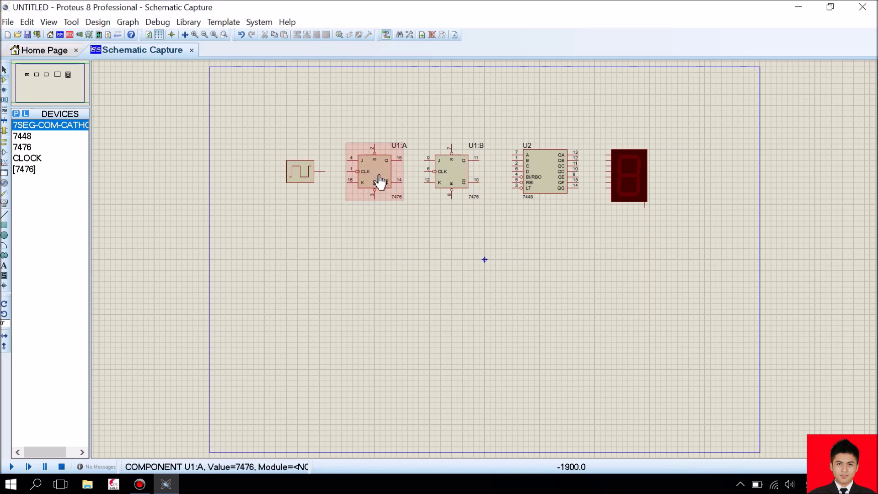
Place a POWER terminal above and just left of flip-flop U1:A's J pin.
{"action": "scroll", "coordinate": [485, 261], "scroll_direction": "up", "scroll_amount": 1}
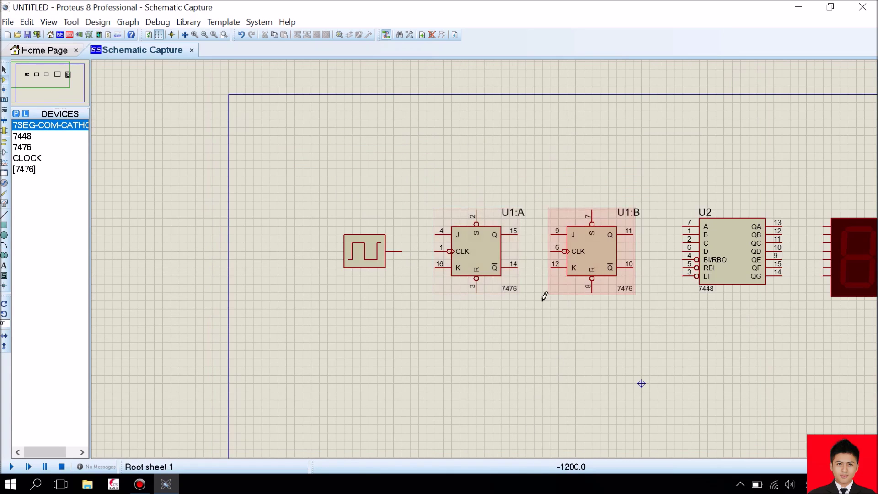
{"action": "left_click", "coordinate": [471, 255]}
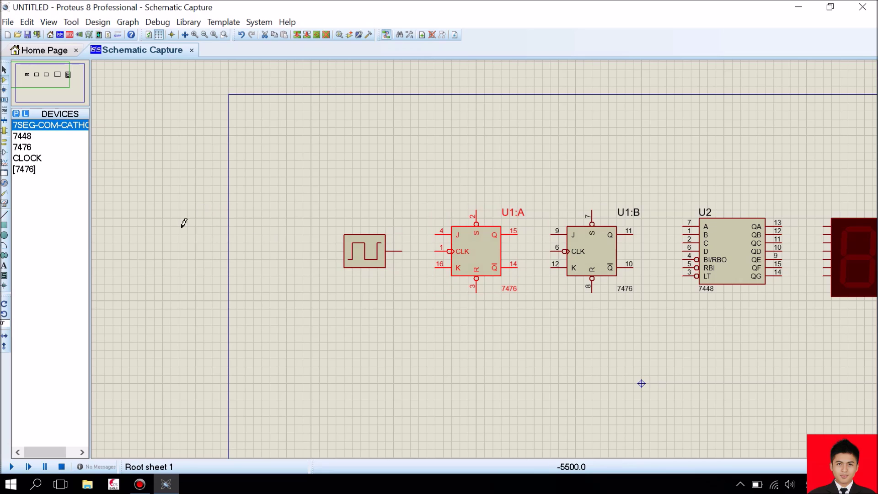
{"action": "left_click", "coordinate": [4, 142]}
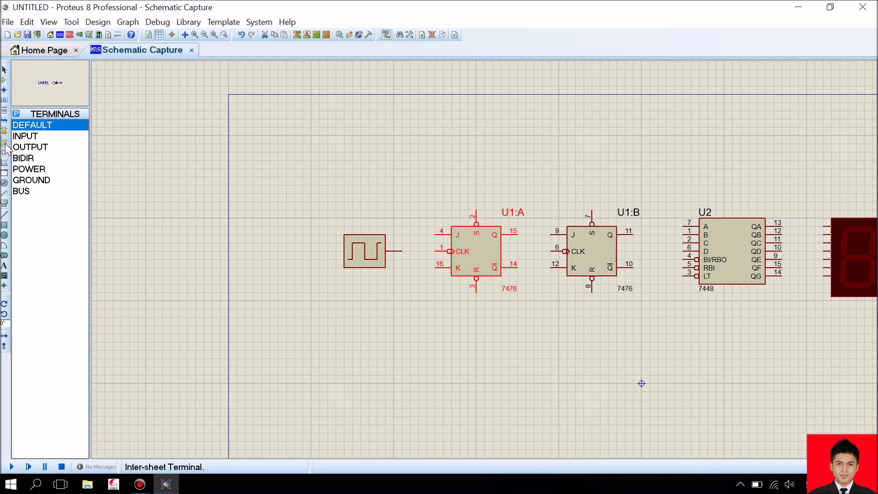
{"action": "left_click", "coordinate": [22, 173]}
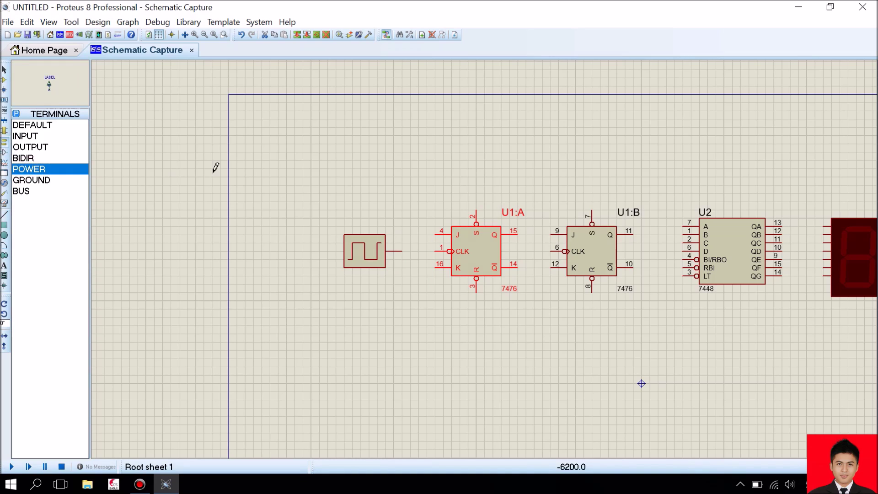
{"action": "left_click", "coordinate": [403, 154]}
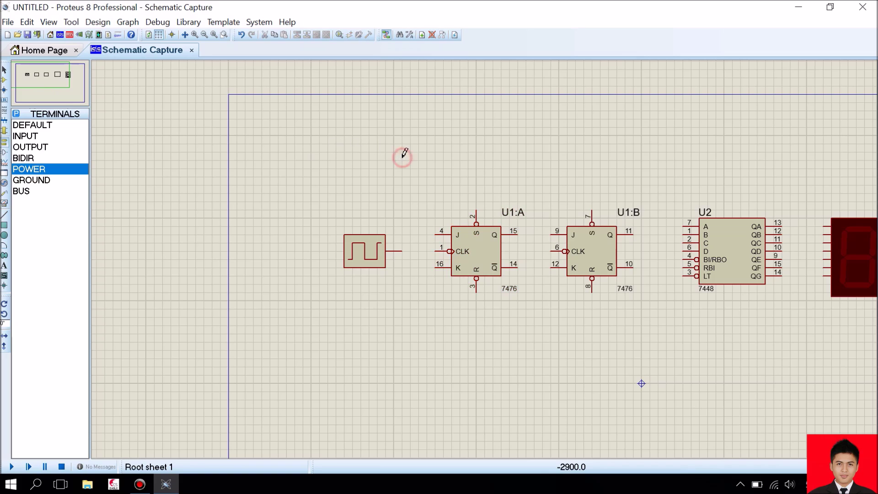
{"action": "left_click", "coordinate": [403, 155]}
{"action": "left_click", "coordinate": [426, 195]}
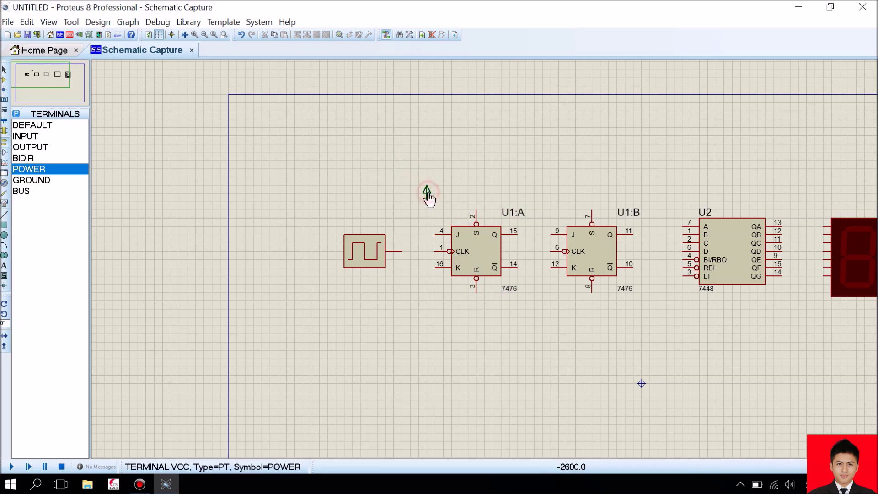
Wire the J and K inputs of flip-flop U1:A to the POWER terminal above it.
{"action": "left_click", "coordinate": [436, 234]}
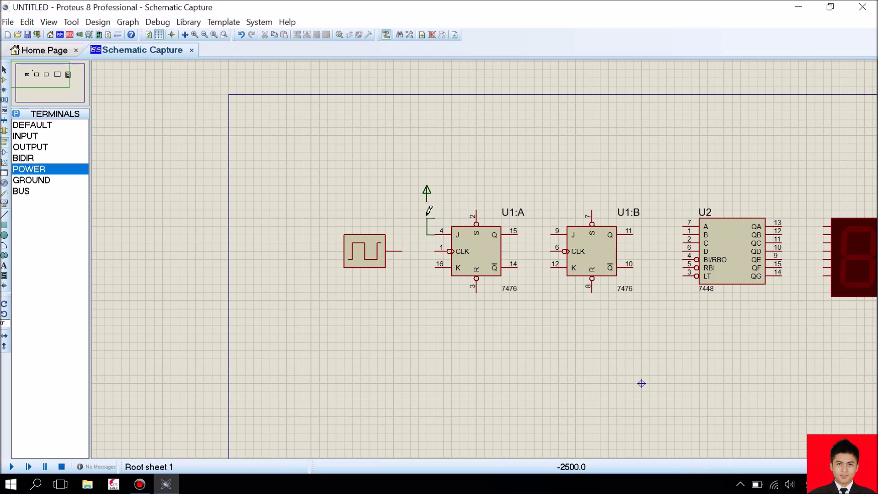
{"action": "left_click", "coordinate": [427, 202]}
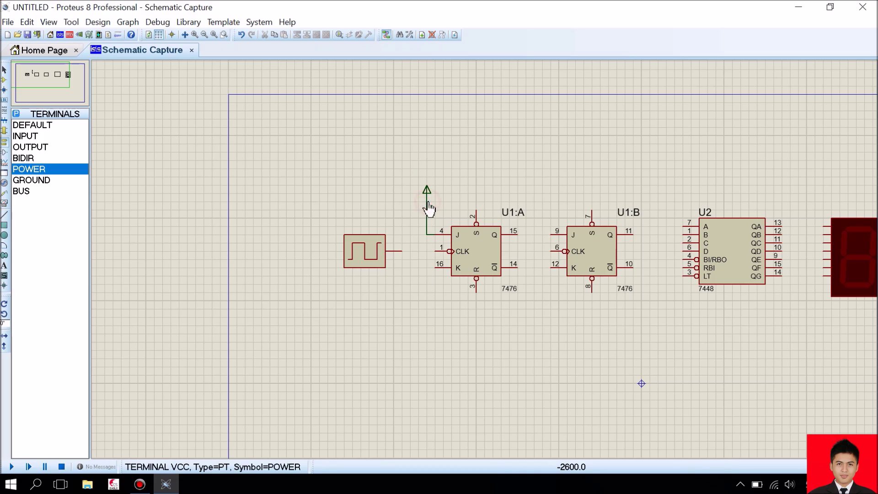
{"action": "left_click", "coordinate": [435, 268]}
{"action": "left_click", "coordinate": [427, 234]}
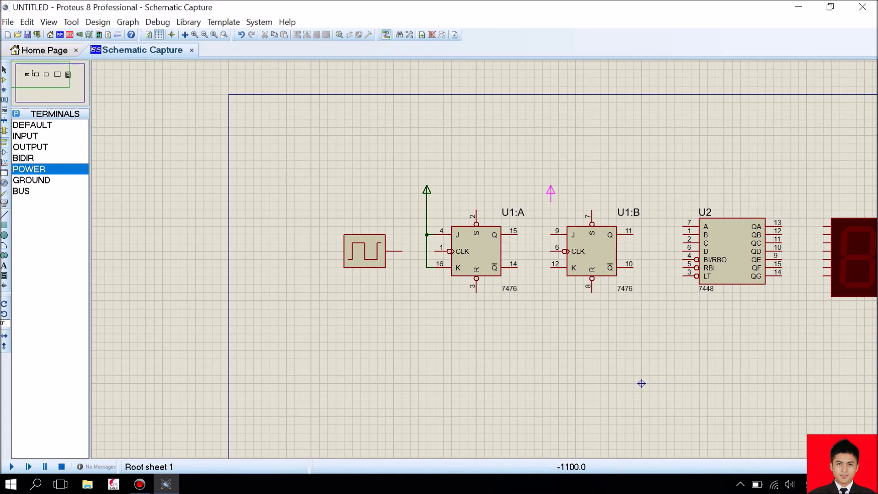
Place another POWER terminal above and left of flip-flop U1:B and wire its J and K inputs to it.
{"action": "left_click", "coordinate": [534, 200]}
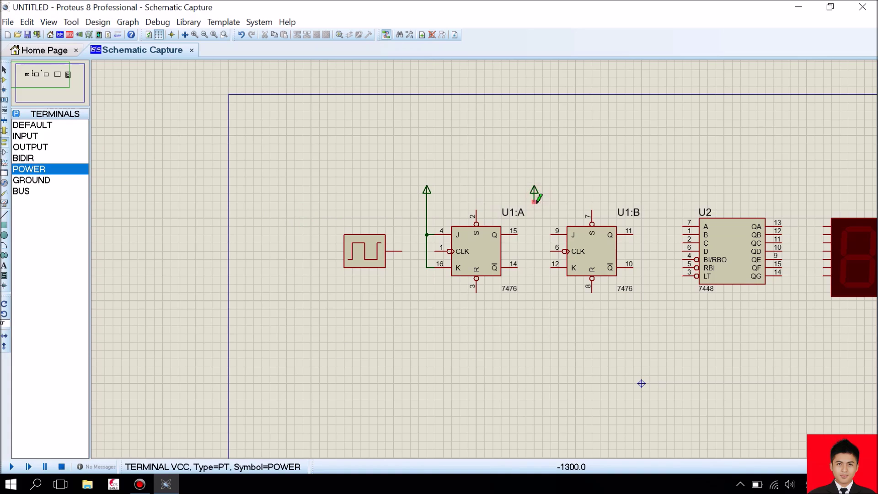
{"action": "left_click", "coordinate": [534, 201]}
{"action": "left_click", "coordinate": [551, 234]}
{"action": "left_click", "coordinate": [551, 267]}
{"action": "left_click", "coordinate": [534, 234]}
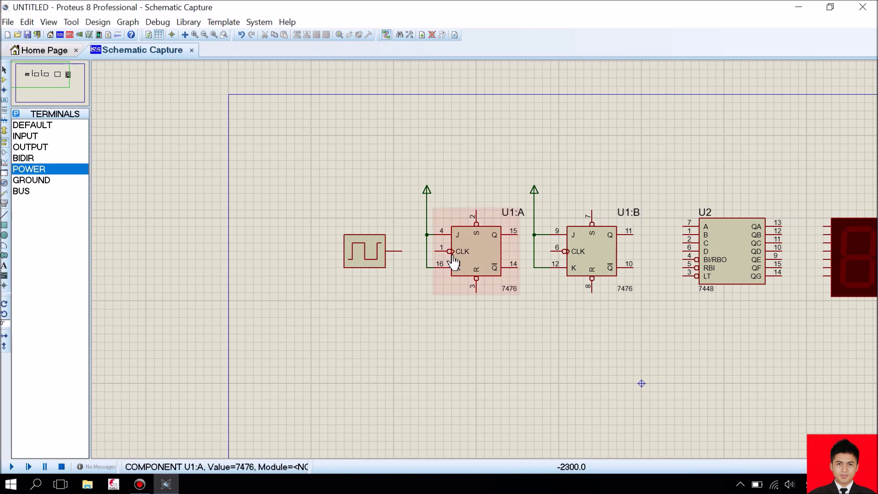
Wire the clock source to U1:A's CLK input, and U1:A's Q output to U1:B's CLK input.
{"action": "scroll", "coordinate": [485, 266], "scroll_direction": "up", "scroll_amount": 1}
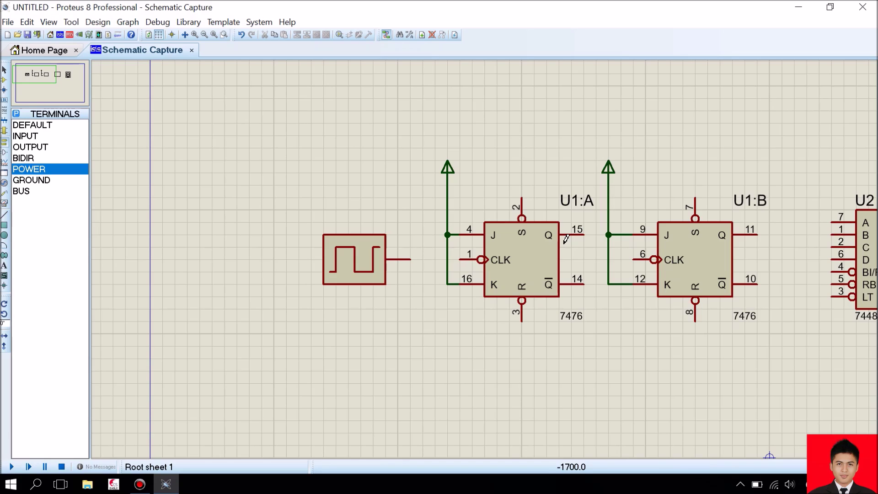
{"action": "left_click", "coordinate": [410, 259]}
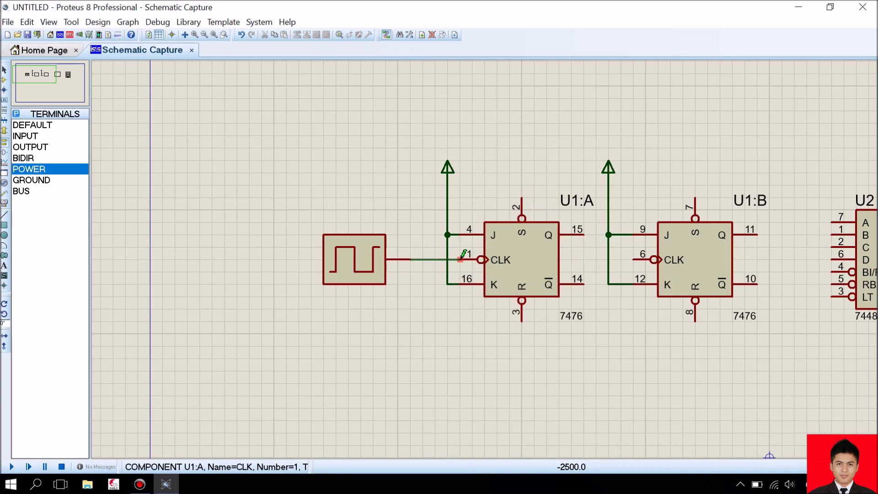
{"action": "left_click", "coordinate": [461, 257]}
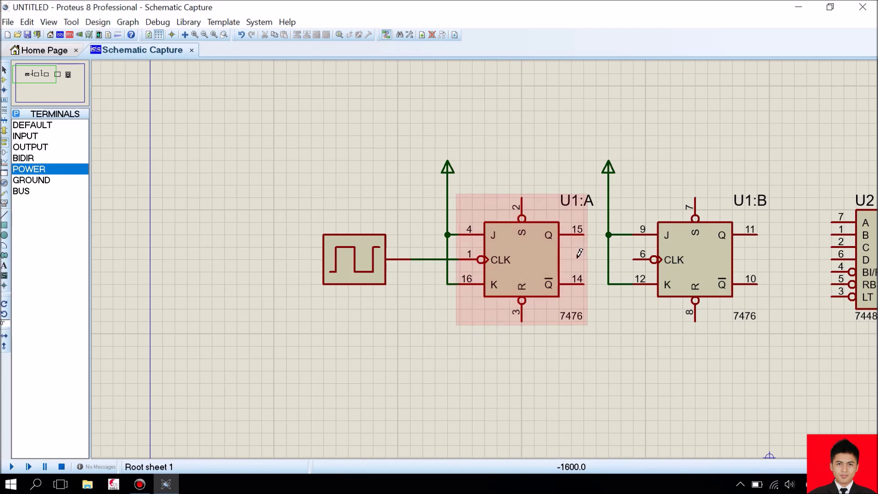
{"action": "left_click", "coordinate": [584, 233]}
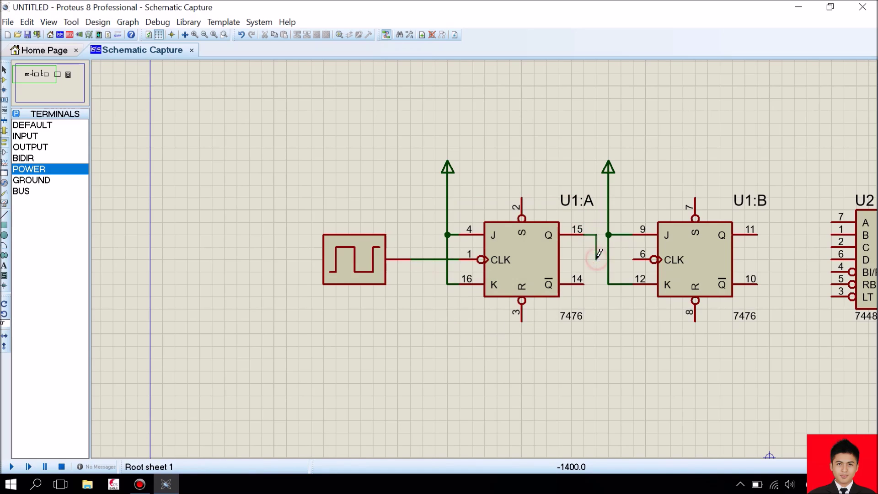
{"action": "left_click", "coordinate": [636, 259]}
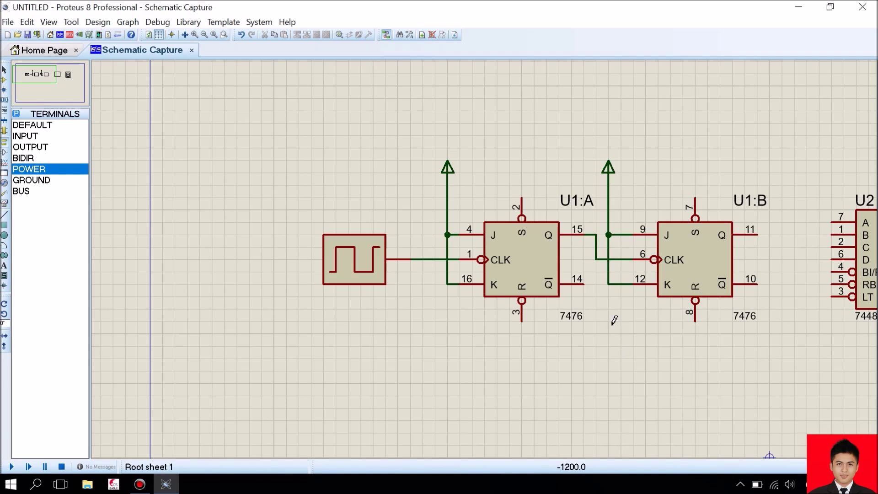
Wire the BI/RBO, RBI and LT pins of the 7448 decoder together.
{"action": "scroll", "coordinate": [552, 298], "scroll_direction": "down", "scroll_amount": 1}
{"action": "scroll", "coordinate": [553, 284], "scroll_direction": "down", "scroll_amount": 1}
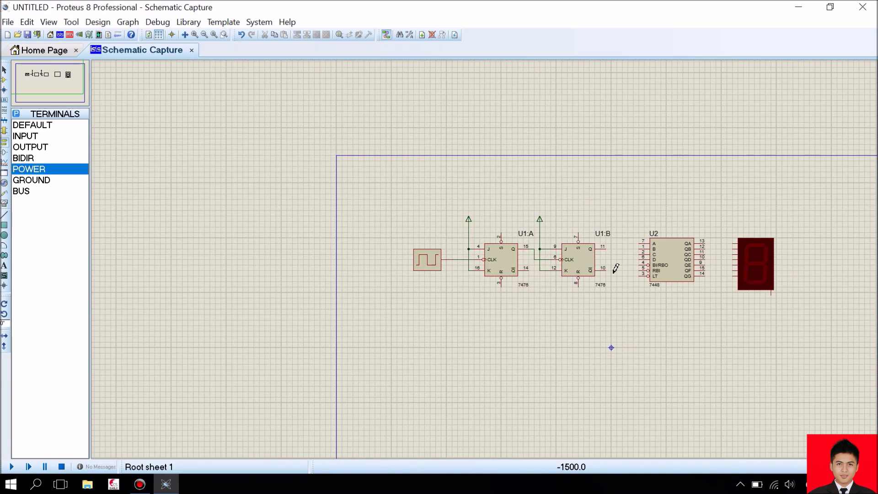
{"action": "scroll", "coordinate": [686, 270], "scroll_direction": "up", "scroll_amount": 1}
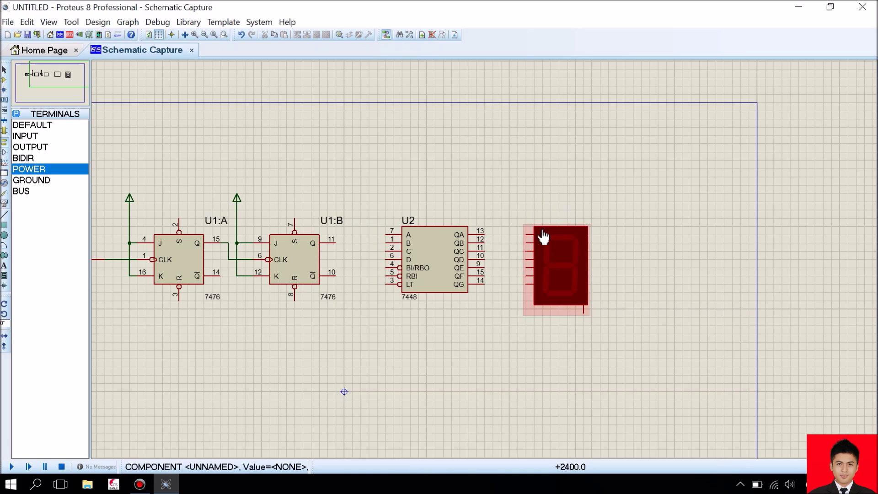
{"action": "left_click", "coordinate": [386, 267]}
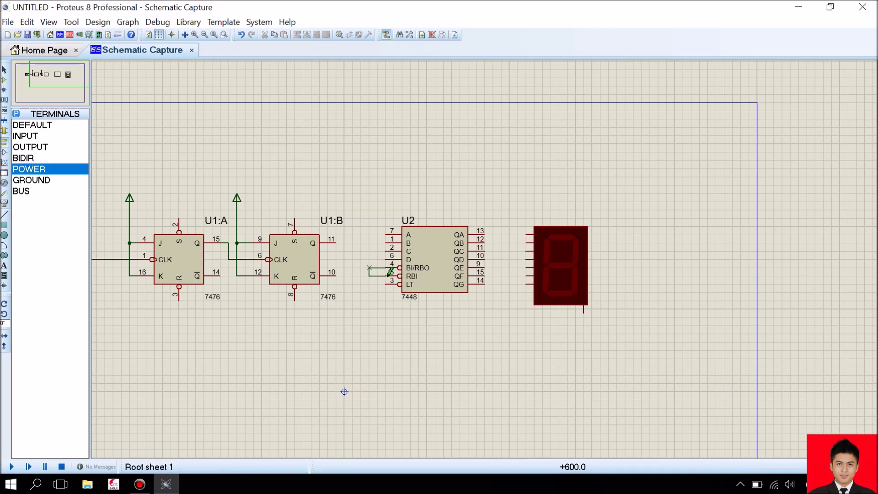
{"action": "left_click", "coordinate": [387, 276]}
{"action": "left_click", "coordinate": [386, 277]}
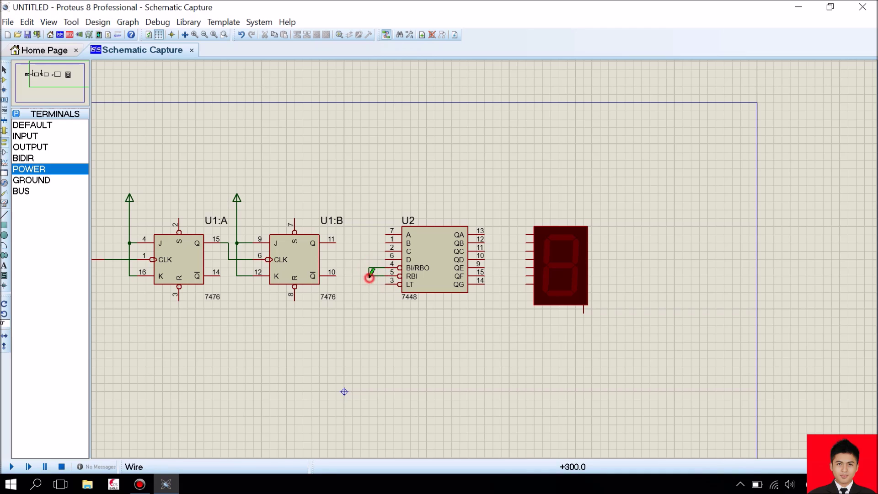
{"action": "left_click", "coordinate": [385, 284]}
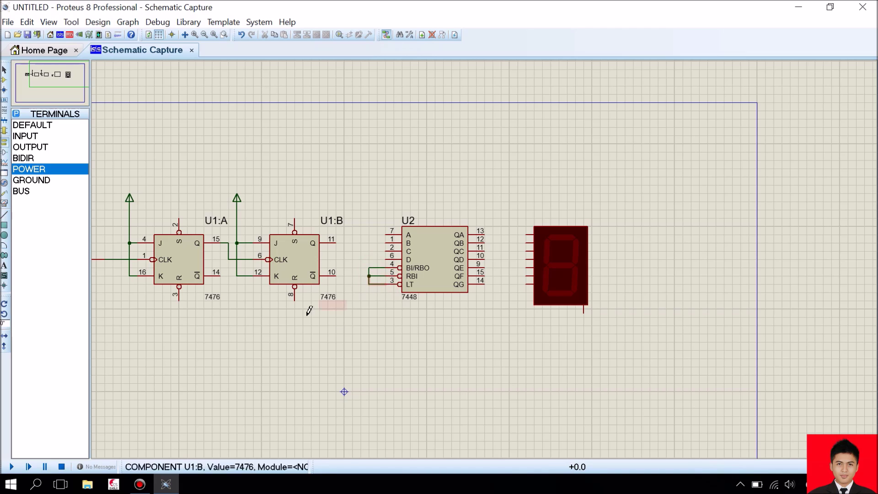
Place a POWER terminal below the 7448's joined control pins and flip it so that its pin faces up.
{"action": "left_click", "coordinate": [29, 168]}
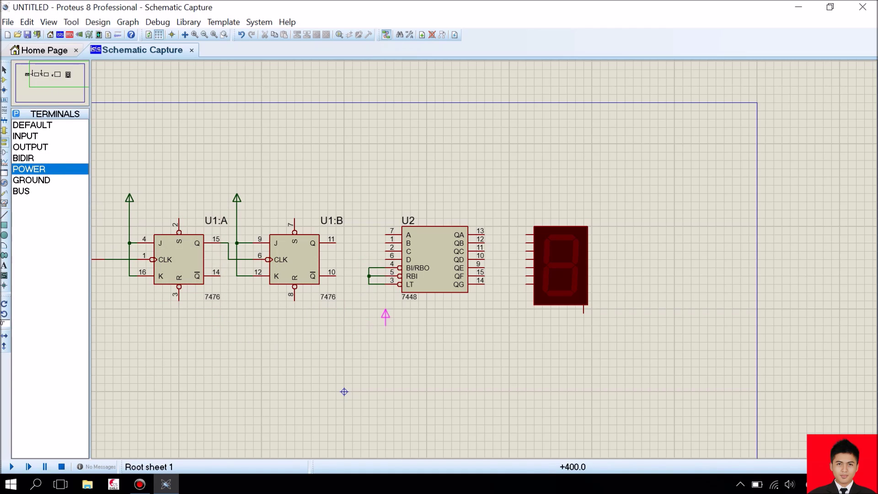
{"action": "left_click", "coordinate": [369, 317]}
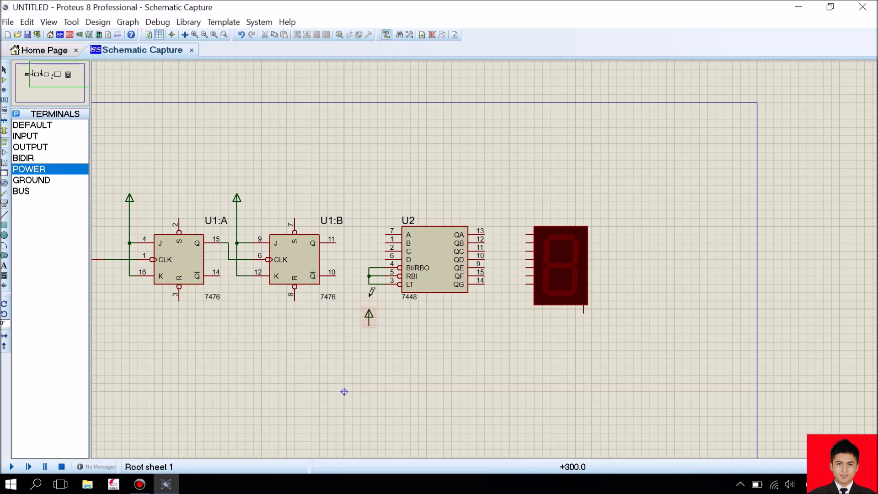
{"action": "right_click", "coordinate": [371, 326]}
{"action": "left_click", "coordinate": [425, 159]}
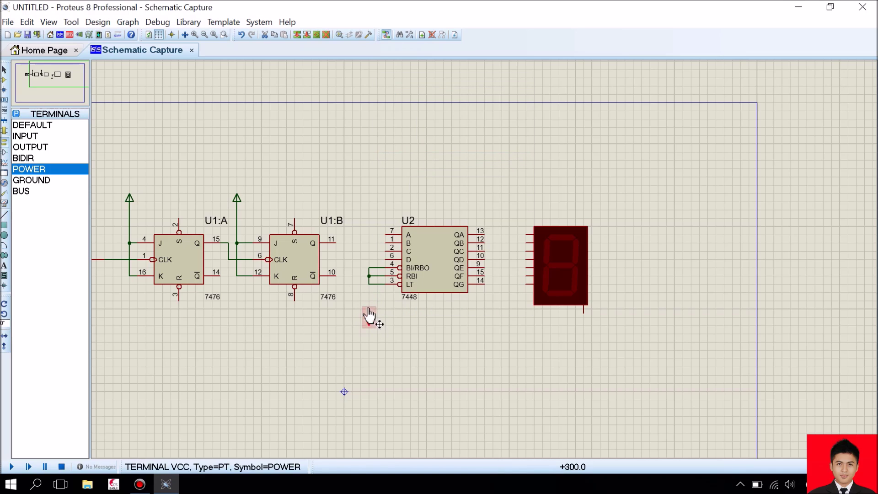
Wire the 7448's joined control pins to the POWER terminal below them, and its D input to U1:B's Q output.
{"action": "left_click", "coordinate": [369, 284]}
{"action": "left_click", "coordinate": [369, 316]}
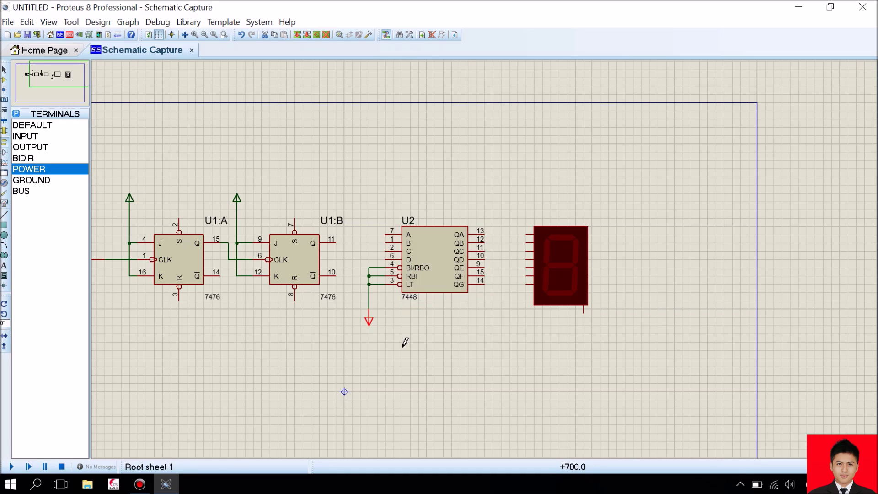
{"action": "scroll", "coordinate": [407, 308], "scroll_direction": "up", "scroll_amount": 1}
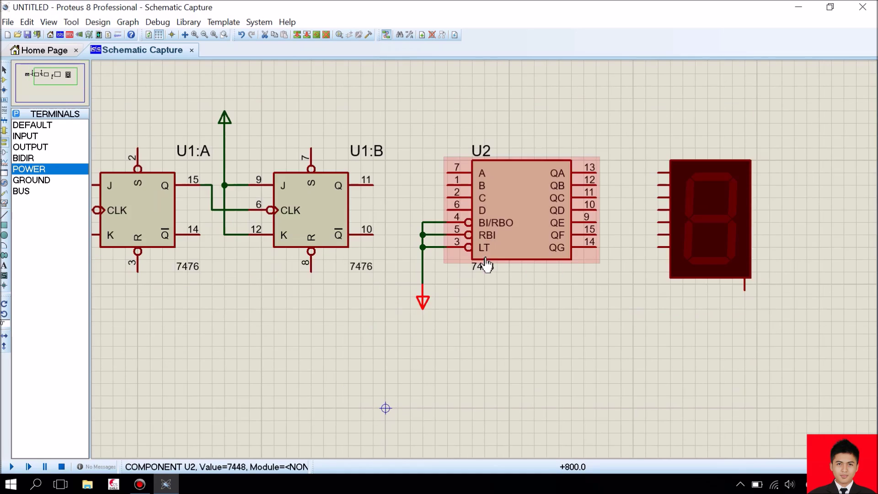
{"action": "scroll", "coordinate": [486, 264], "scroll_direction": "up", "scroll_amount": 1}
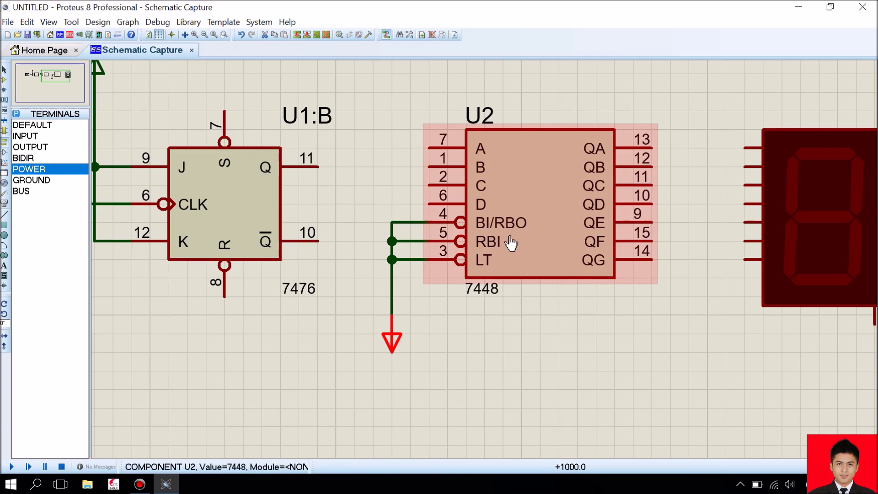
{"action": "scroll", "coordinate": [509, 243], "scroll_direction": "down", "scroll_amount": 2}
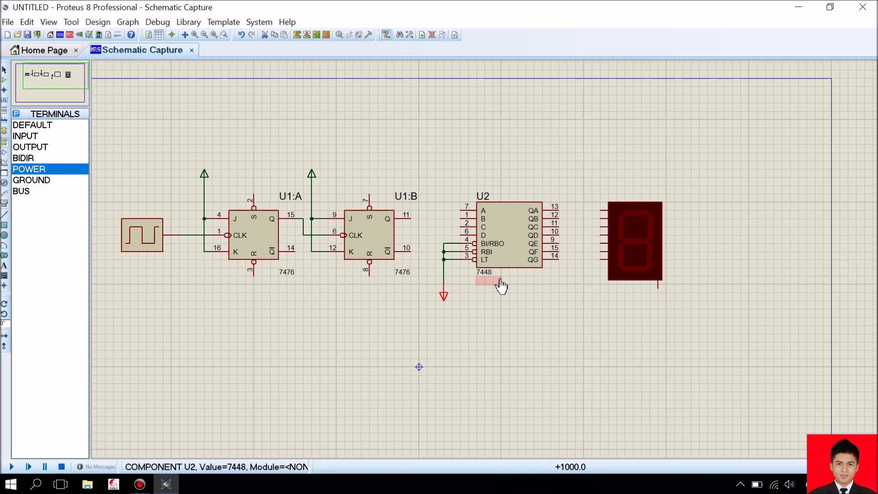
{"action": "scroll", "coordinate": [484, 264], "scroll_direction": "up", "scroll_amount": 1}
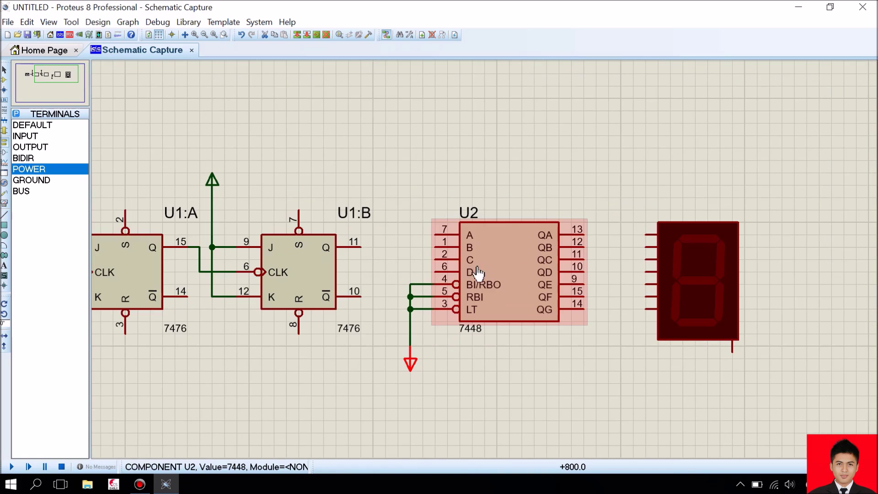
{"action": "scroll", "coordinate": [486, 267], "scroll_direction": "up", "scroll_amount": 1}
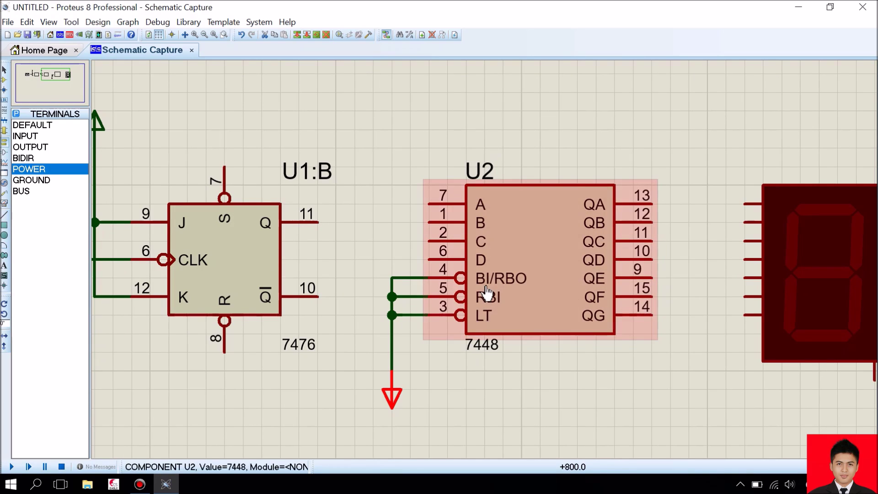
{"action": "left_click", "coordinate": [431, 258]}
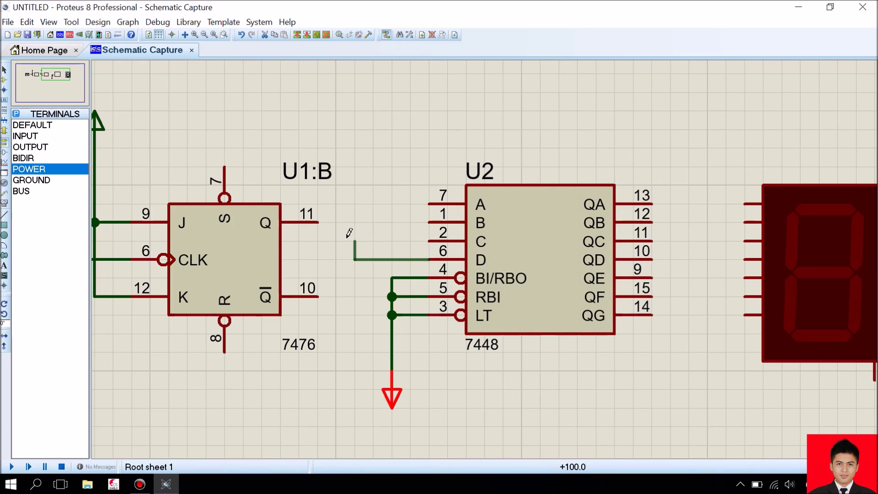
{"action": "left_click", "coordinate": [318, 223]}
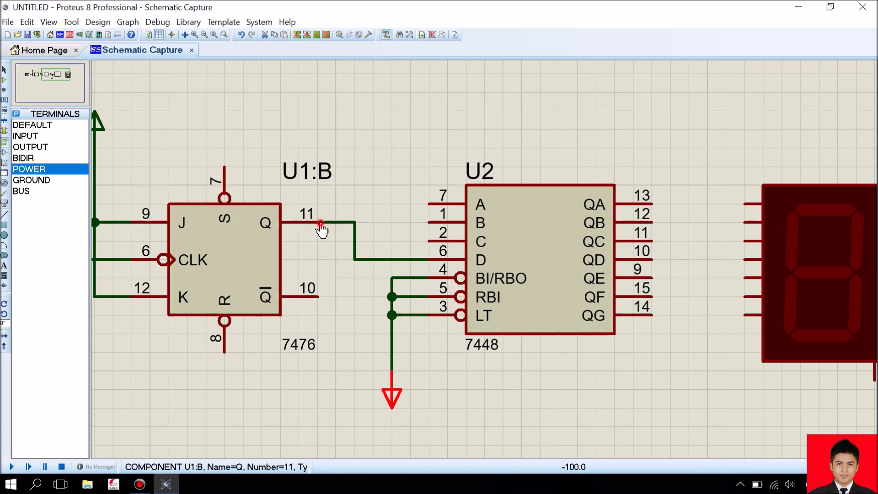
Wire the 7448's C input to U1:A's Q output, routing the wire above flip-flop U1:B.
{"action": "scroll", "coordinate": [375, 242], "scroll_direction": "down", "scroll_amount": 2}
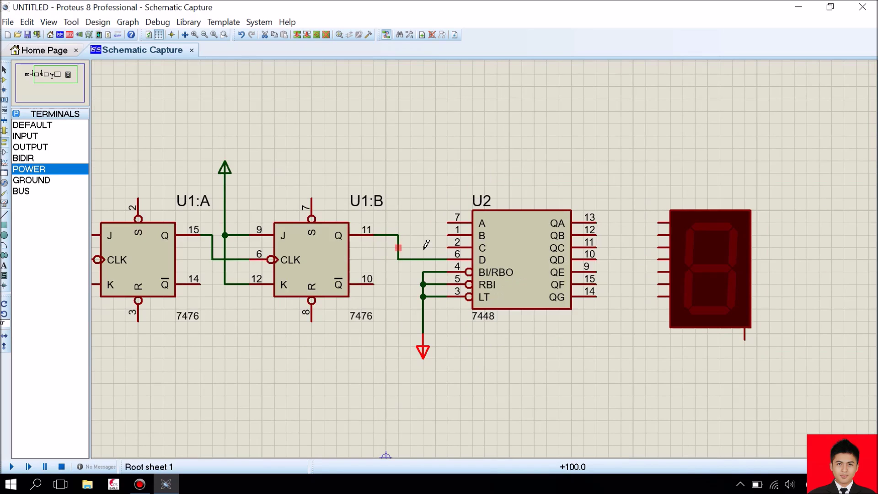
{"action": "left_click", "coordinate": [448, 247]}
{"action": "left_click", "coordinate": [410, 247]}
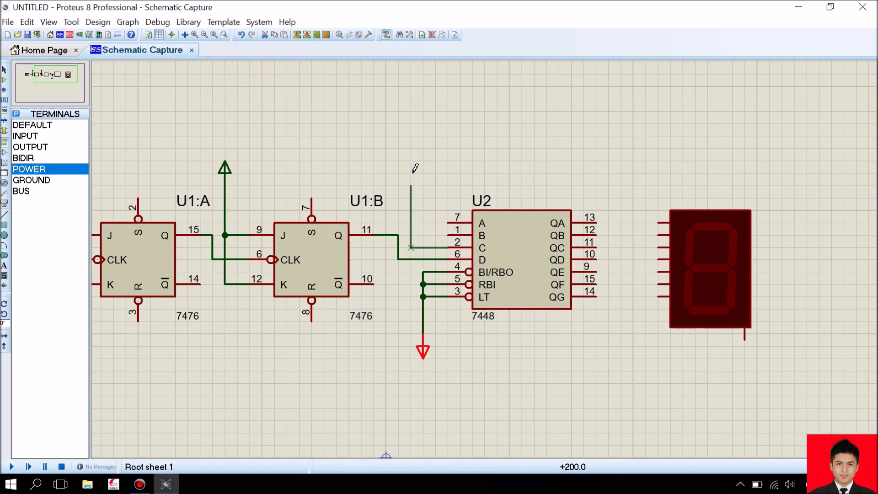
{"action": "left_click", "coordinate": [410, 135]}
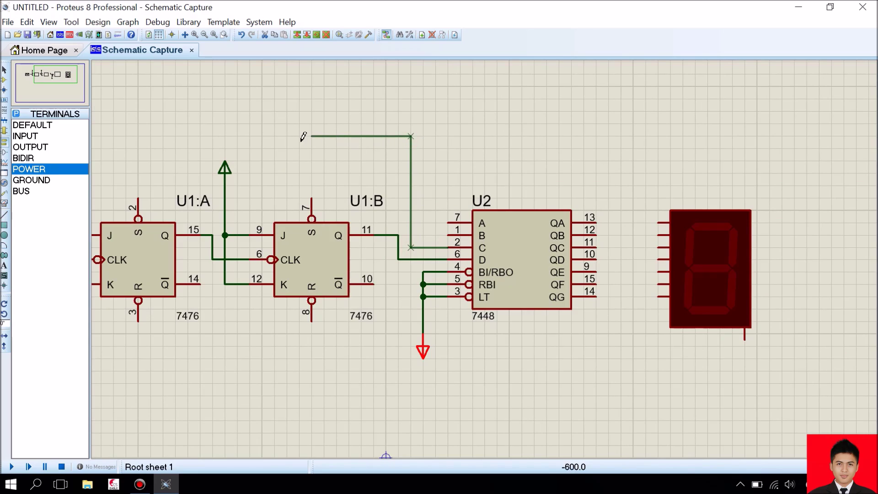
{"action": "left_click", "coordinate": [212, 136]}
{"action": "left_click", "coordinate": [213, 234]}
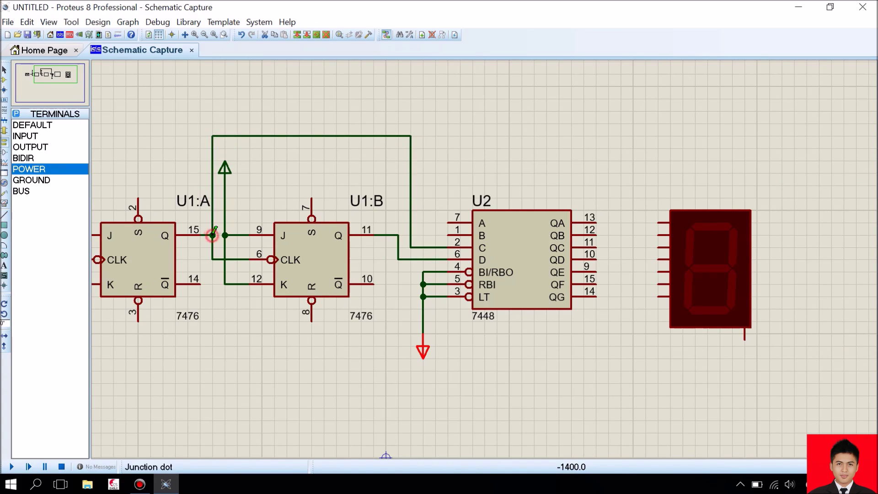
Wire the 7448's B input to the clock line feeding U1:A's CLK, routing the wire over both flip-flops.
{"action": "left_click", "coordinate": [449, 234]}
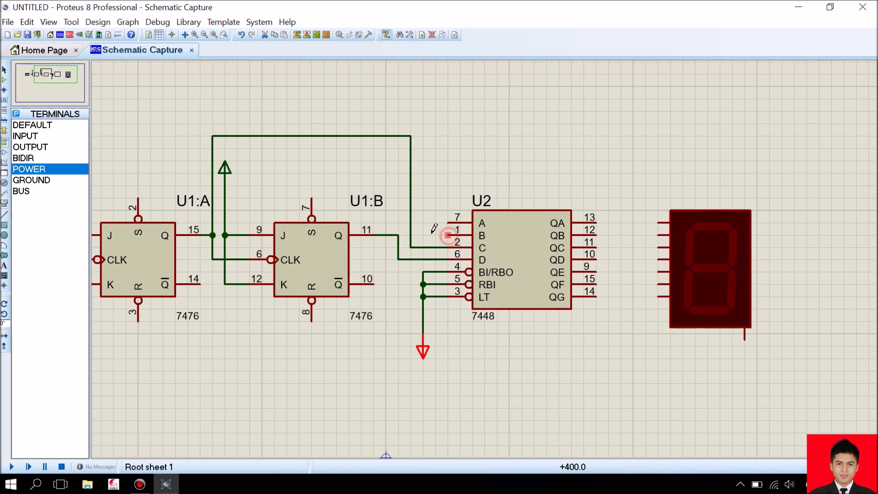
{"action": "left_click", "coordinate": [423, 235]}
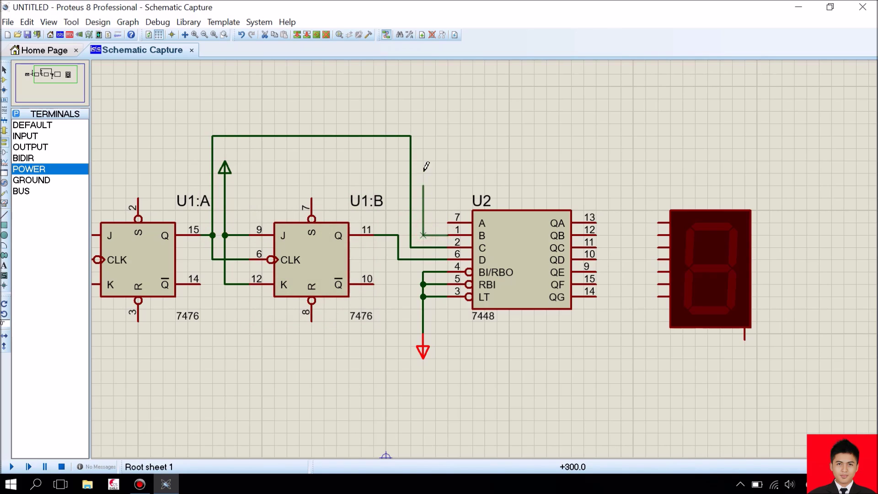
{"action": "left_click", "coordinate": [421, 124]}
{"action": "left_click", "coordinate": [226, 147]}
{"action": "key", "text": "F6"}
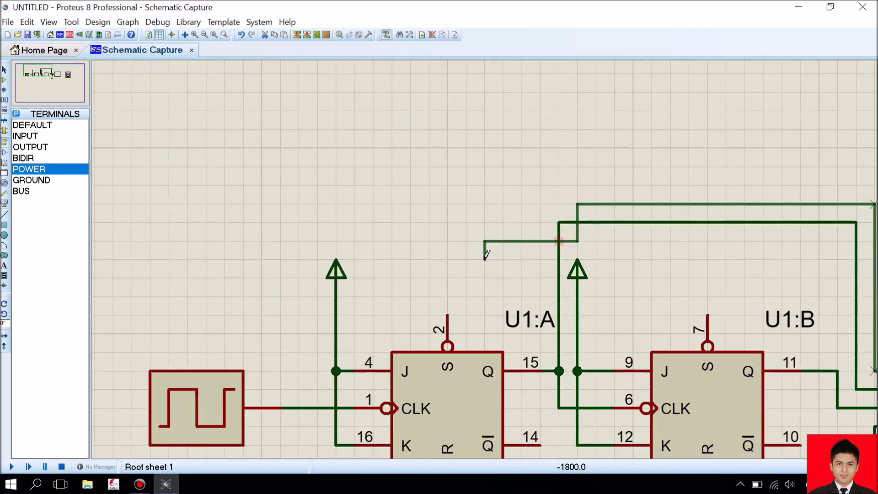
{"action": "scroll", "coordinate": [486, 255], "scroll_direction": "down", "scroll_amount": 1}
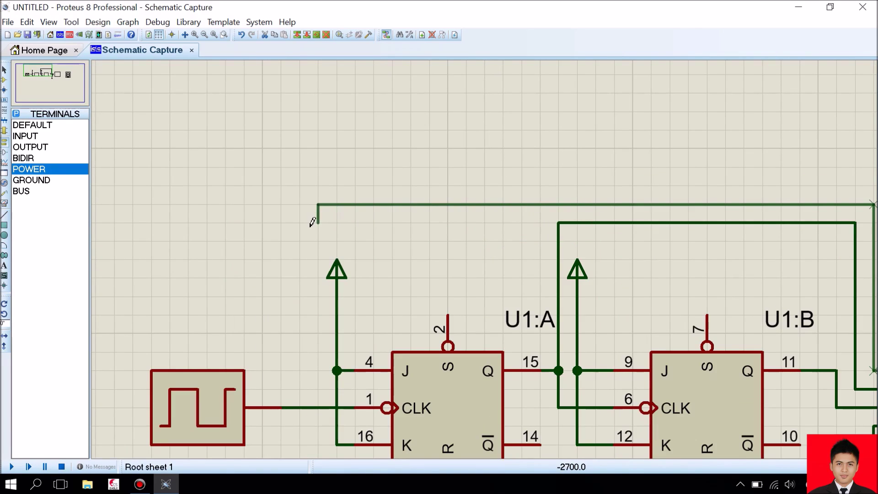
{"action": "left_click", "coordinate": [319, 407]}
Examine the wiring that runs from the clock source and both flip-flops to the 7448's inputs.
{"action": "scroll", "coordinate": [363, 239], "scroll_direction": "down", "scroll_amount": 2}
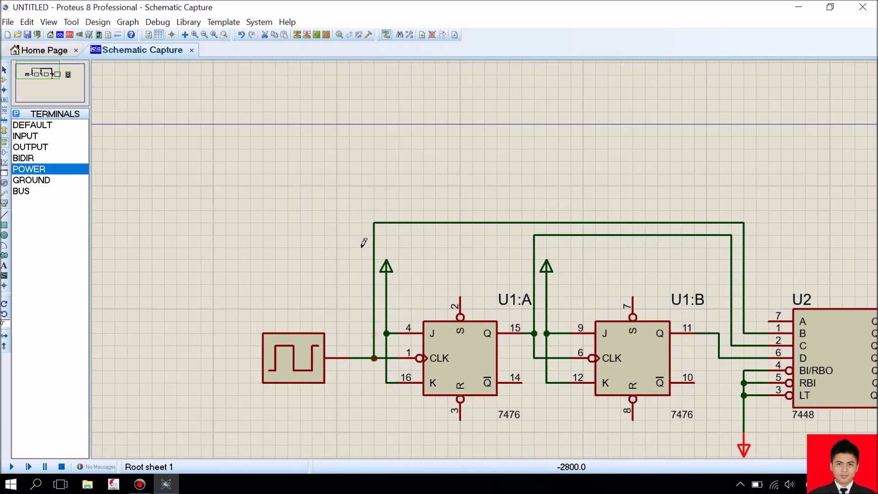
{"action": "scroll", "coordinate": [438, 254], "scroll_direction": "down", "scroll_amount": 1}
{"action": "scroll", "coordinate": [549, 284], "scroll_direction": "up", "scroll_amount": 1}
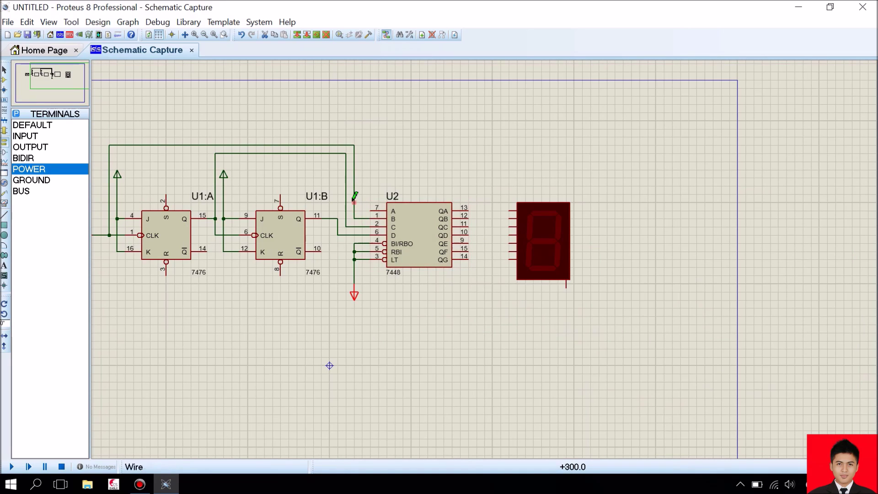
{"action": "scroll", "coordinate": [197, 201], "scroll_direction": "down", "scroll_amount": 1}
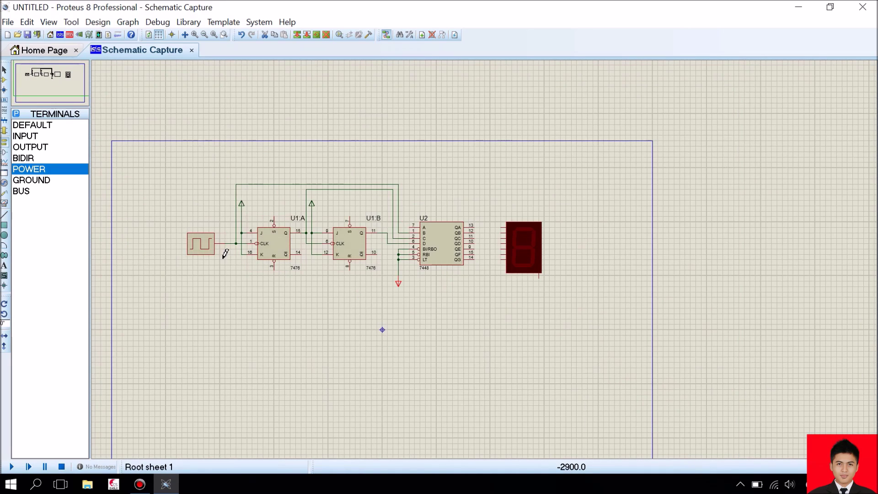
{"action": "scroll", "coordinate": [225, 254], "scroll_direction": "up", "scroll_amount": 1}
{"action": "scroll", "coordinate": [486, 251], "scroll_direction": "down", "scroll_amount": 1}
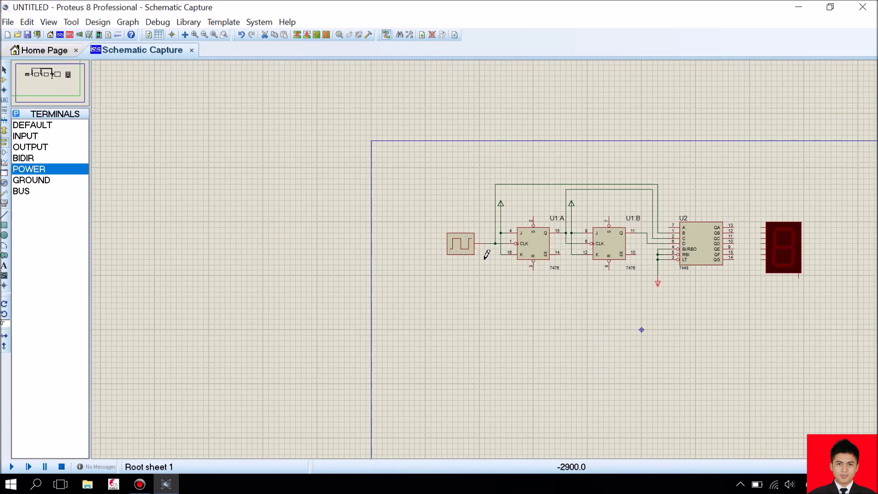
{"action": "scroll", "coordinate": [486, 251], "scroll_direction": "up", "scroll_amount": 1}
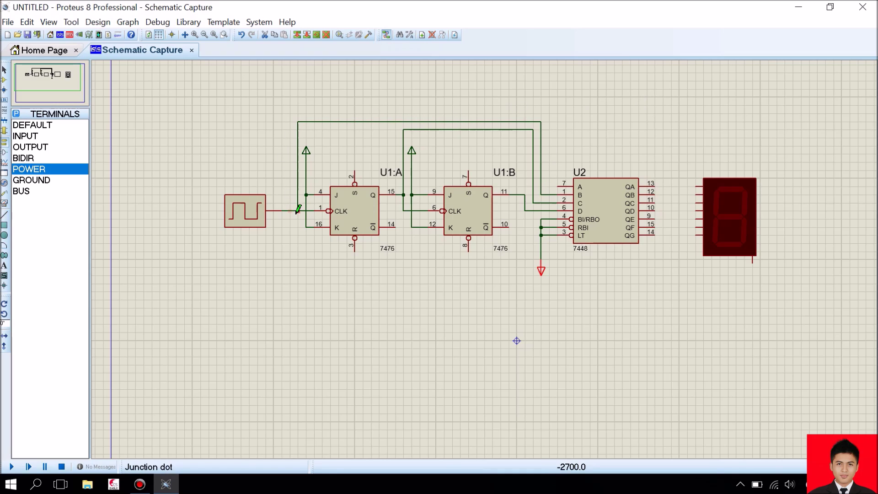
{"action": "scroll", "coordinate": [567, 192], "scroll_direction": "up", "scroll_amount": 2}
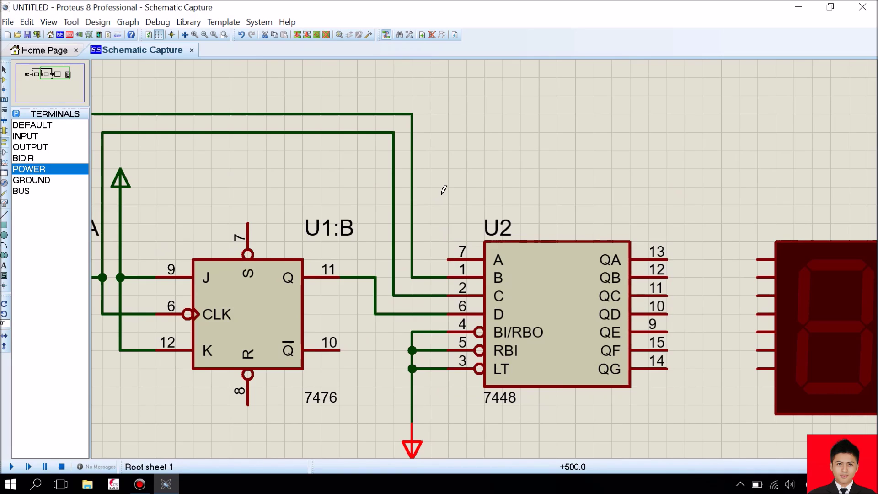
Find the LOGICSTATE device in the component library and add it to the device list.
{"action": "left_click", "coordinate": [5, 82]}
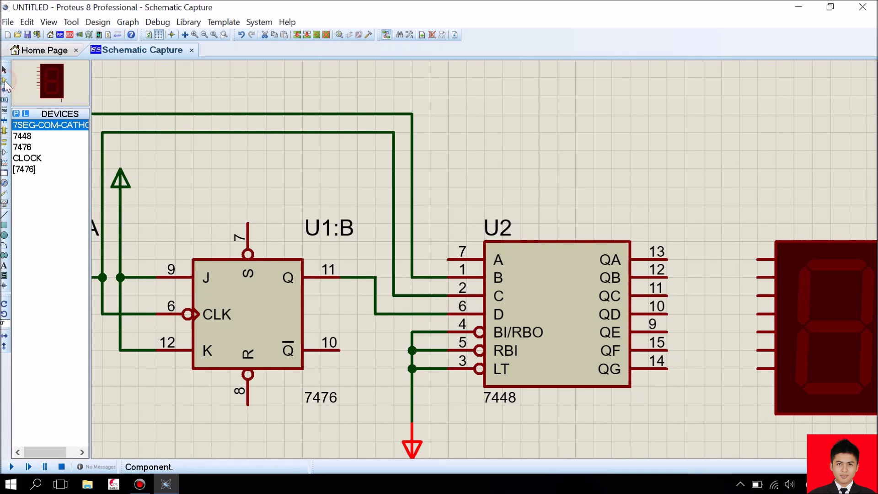
{"action": "left_click", "coordinate": [16, 114]}
{"action": "left_click", "coordinate": [138, 105]}
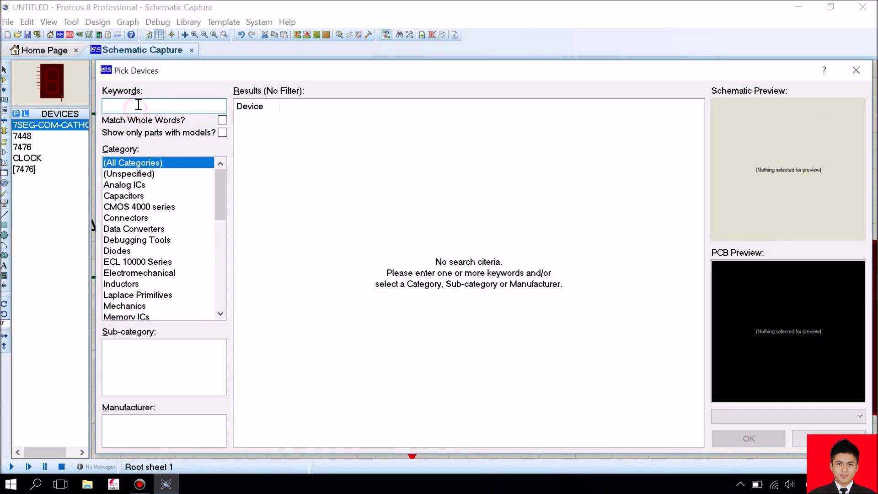
{"action": "type", "text": "logicsta"}
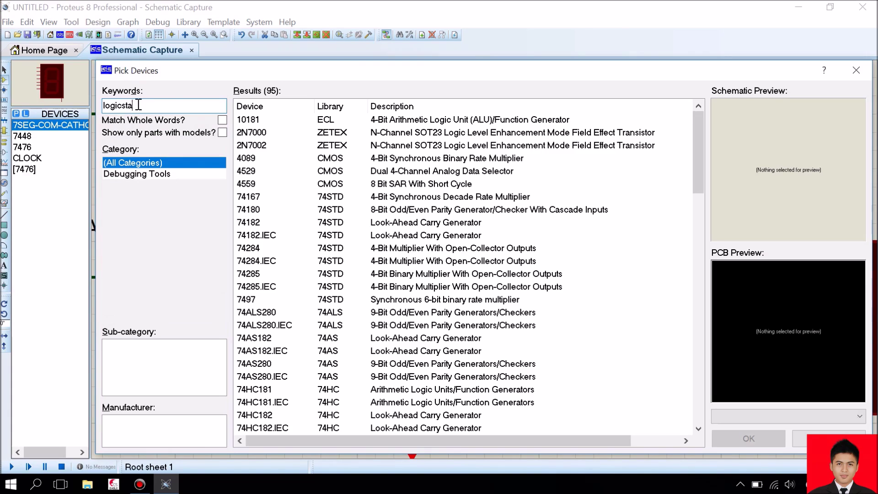
{"action": "left_click", "coordinate": [394, 120]}
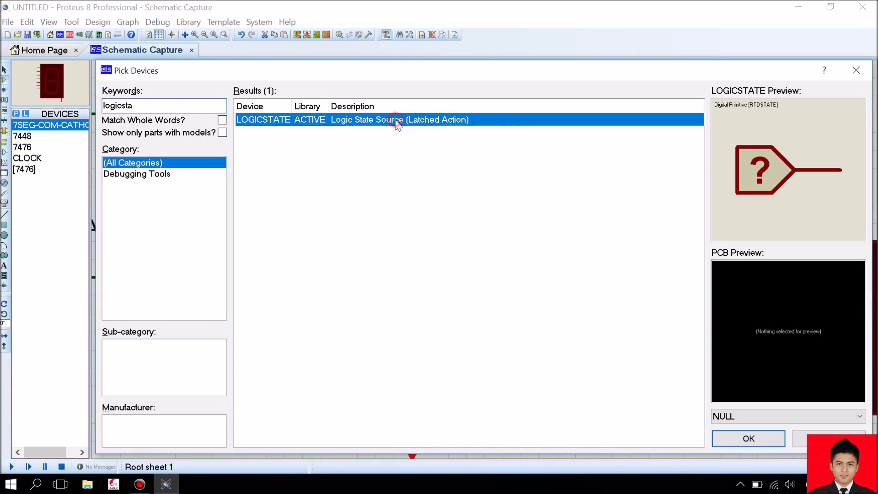
{"action": "left_click", "coordinate": [770, 439]}
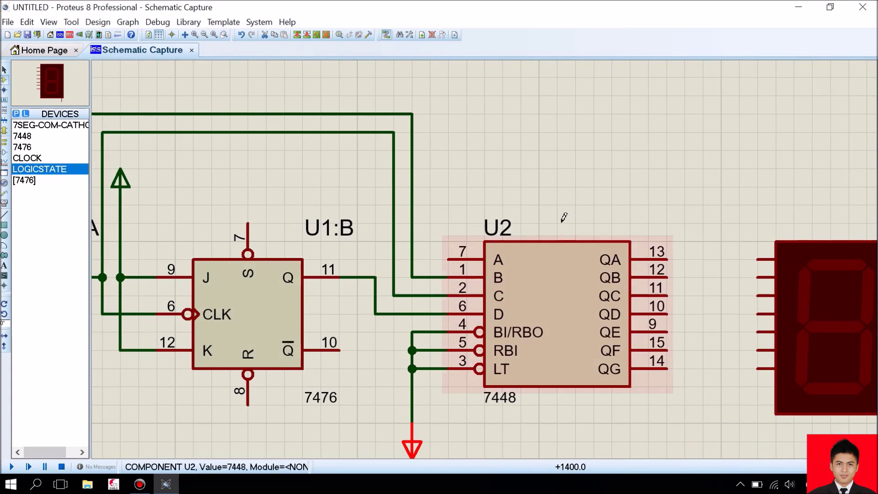
Place a LOGICSTATE source above and left of the 7448 and wire it to the decoder's A input.
{"action": "left_click", "coordinate": [464, 181]}
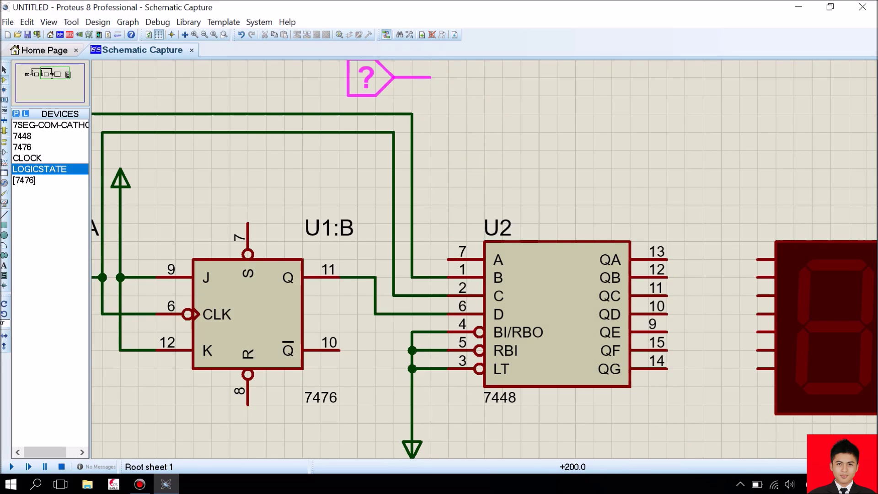
{"action": "left_click", "coordinate": [352, 78]}
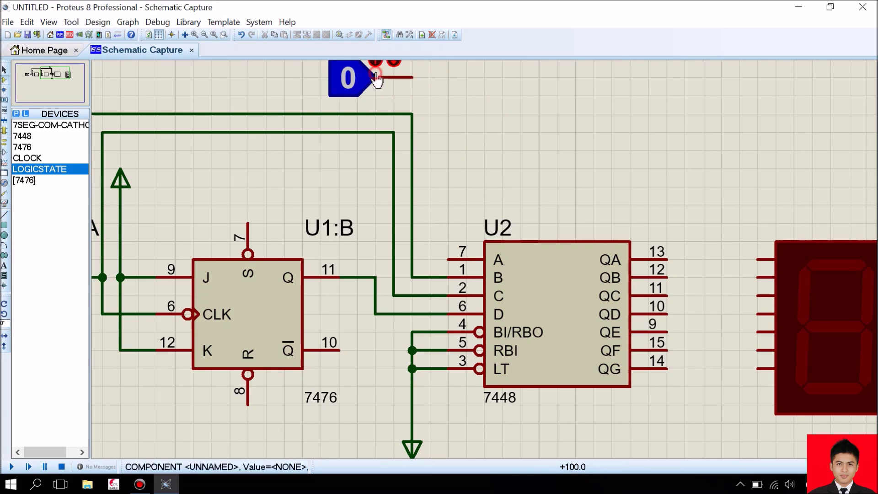
{"action": "left_click", "coordinate": [432, 75]}
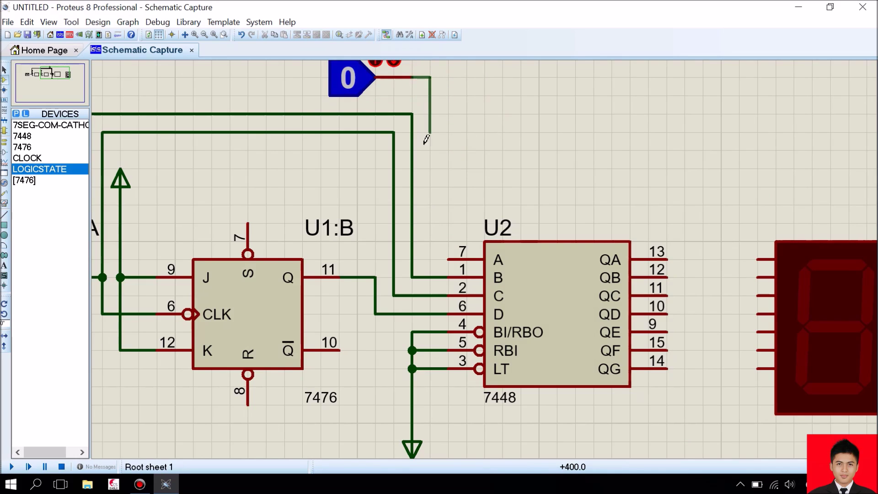
{"action": "left_click", "coordinate": [448, 259]}
Toggle the logic state source to 1 and back to 0.
{"action": "scroll", "coordinate": [448, 259], "scroll_direction": "down", "scroll_amount": 1}
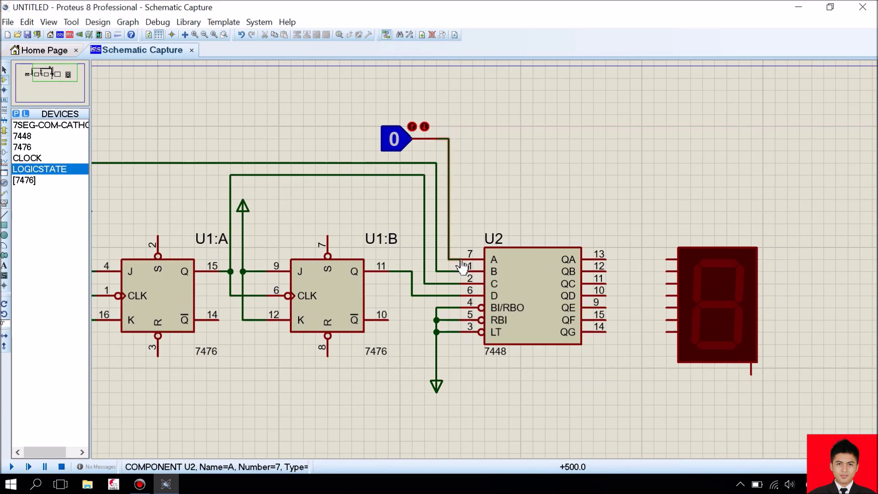
{"action": "left_click", "coordinate": [416, 128]}
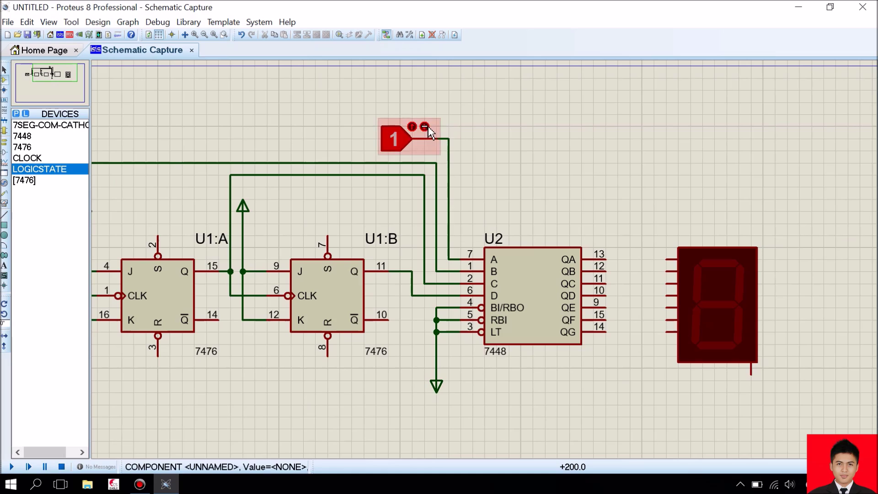
{"action": "left_click", "coordinate": [415, 128]}
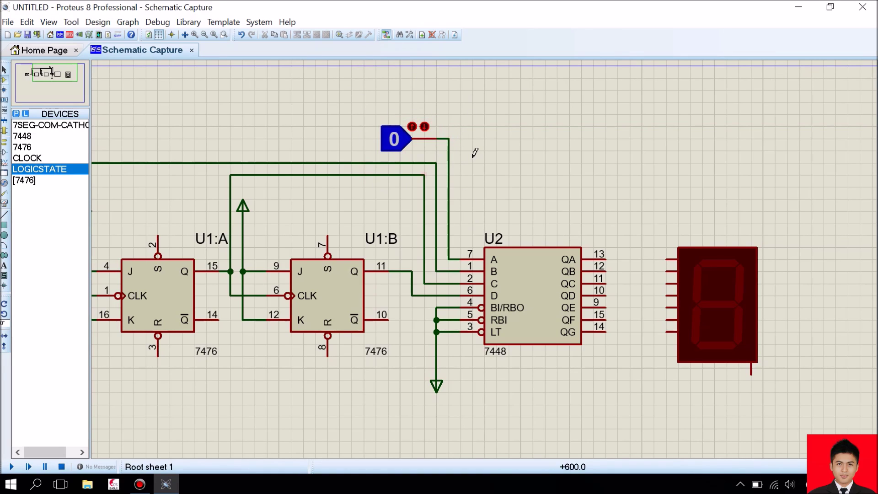
Wire the 7448's outputs QA through QG to the seven corresponding segment pins of the 7-segment display.
{"action": "scroll", "coordinate": [474, 152], "scroll_direction": "down", "scroll_amount": 1}
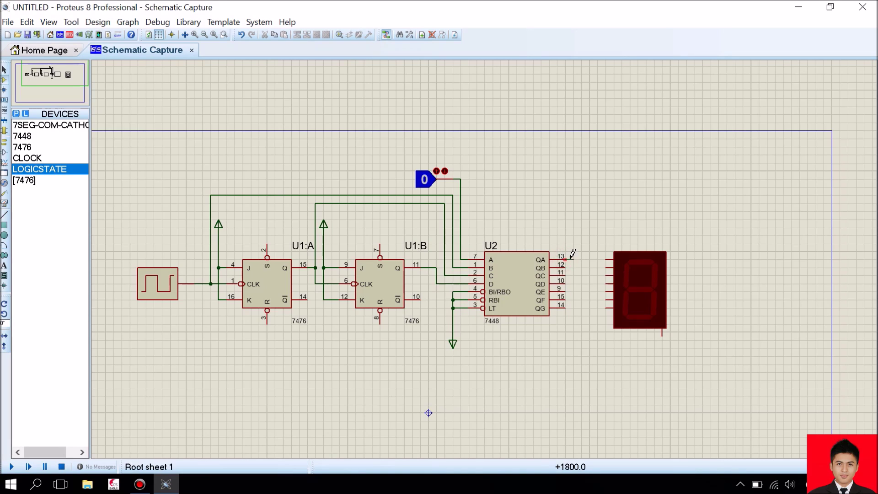
{"action": "left_click", "coordinate": [609, 254]}
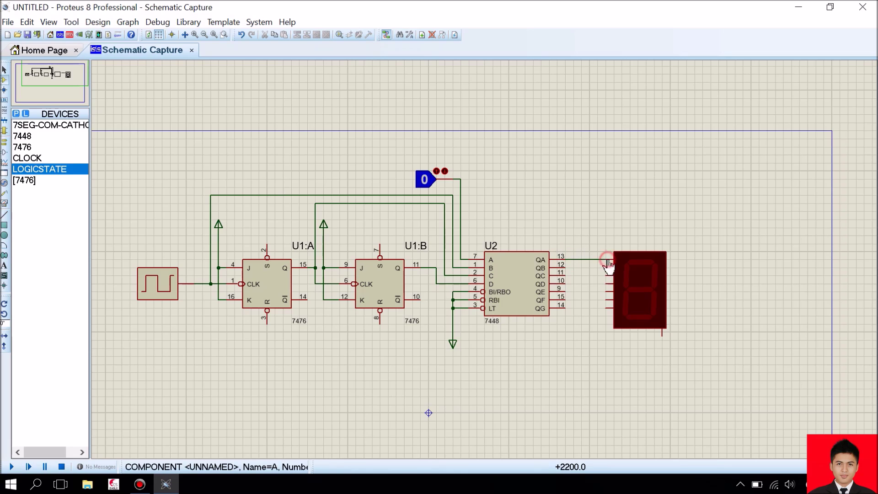
{"action": "left_click", "coordinate": [565, 268]}
{"action": "left_click", "coordinate": [606, 268]}
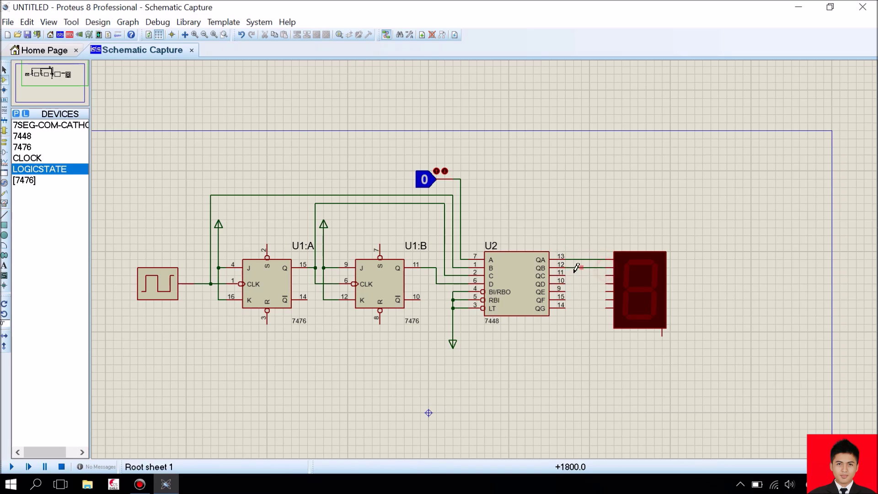
{"action": "left_click", "coordinate": [608, 276]}
{"action": "left_click", "coordinate": [565, 284]}
{"action": "left_click", "coordinate": [608, 283]}
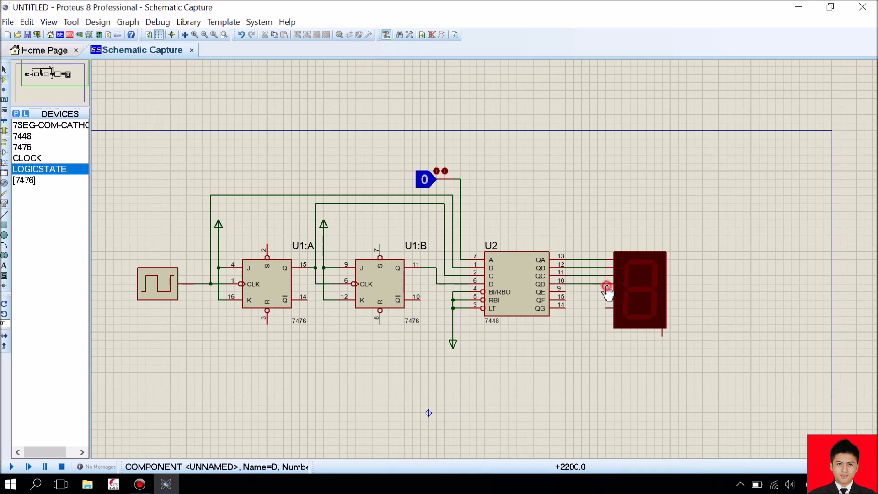
{"action": "left_click", "coordinate": [566, 291]}
{"action": "left_click", "coordinate": [609, 291]}
{"action": "left_click", "coordinate": [567, 296]}
{"action": "left_click", "coordinate": [608, 299]}
{"action": "left_click", "coordinate": [566, 308]}
{"action": "left_click", "coordinate": [609, 307]}
{"action": "left_click", "coordinate": [609, 307]}
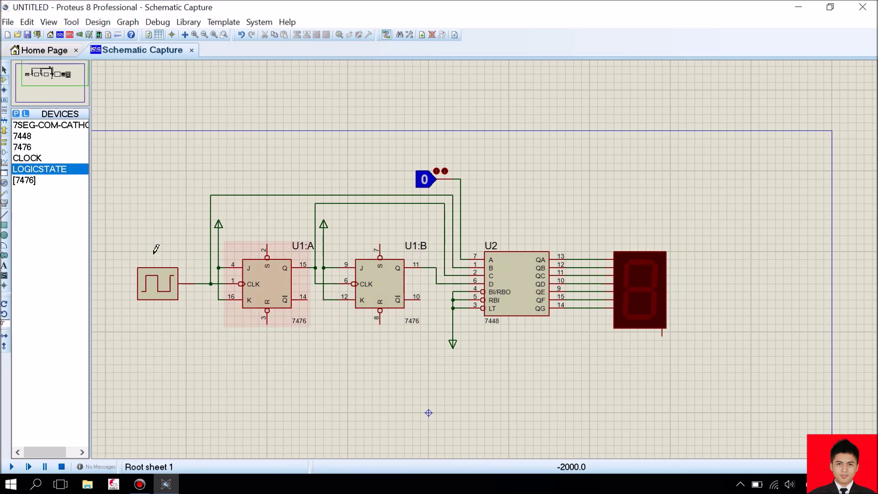
Connect a GROUND terminal to the common pin beneath the 7-segment display, and test-run the simulation before stopping it.
{"action": "left_click", "coordinate": [5, 142]}
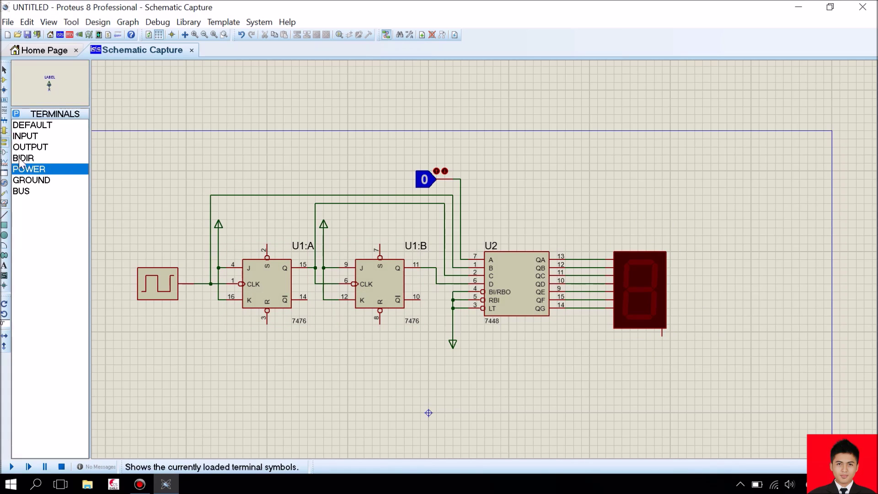
{"action": "left_click", "coordinate": [31, 181]}
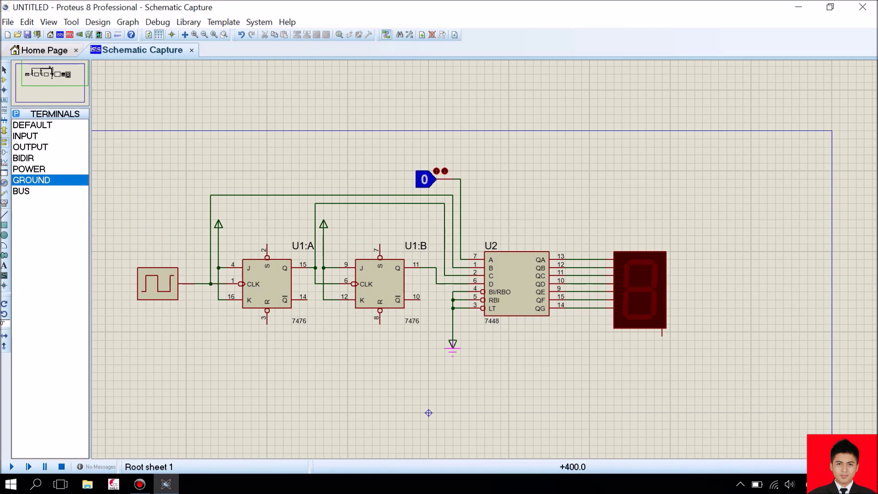
{"action": "left_click", "coordinate": [662, 356]}
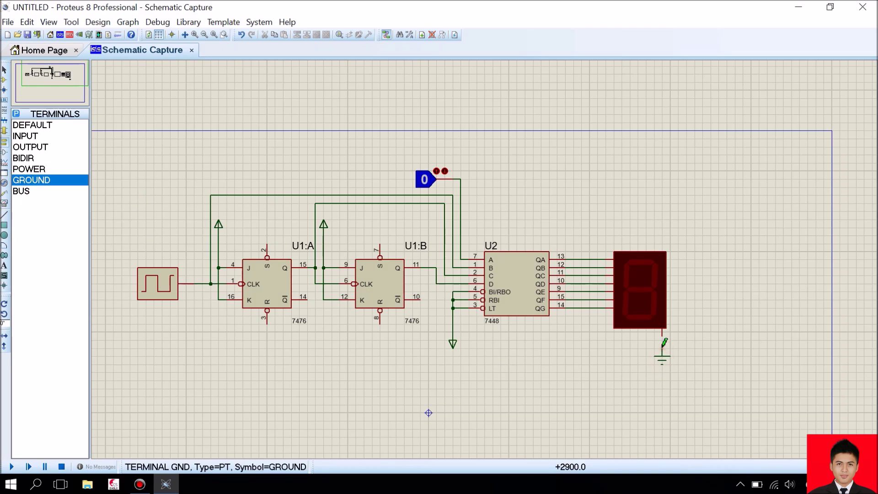
{"action": "left_click", "coordinate": [12, 466]}
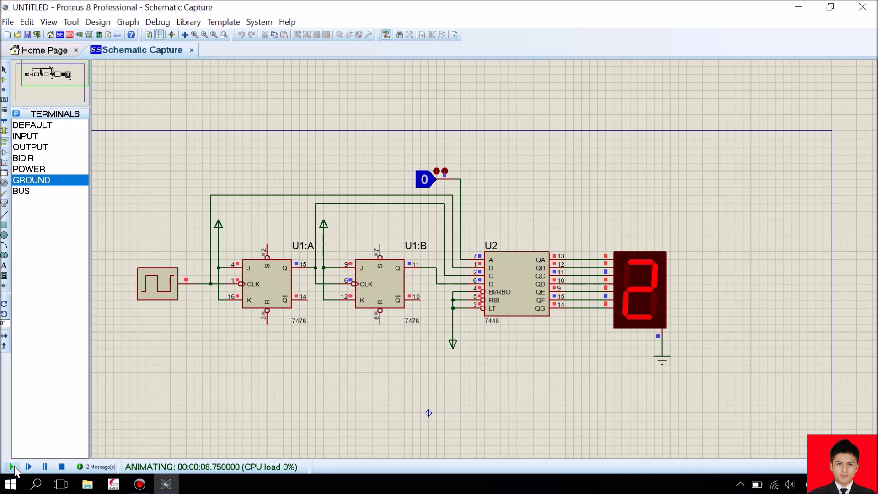
{"action": "left_click", "coordinate": [61, 466]}
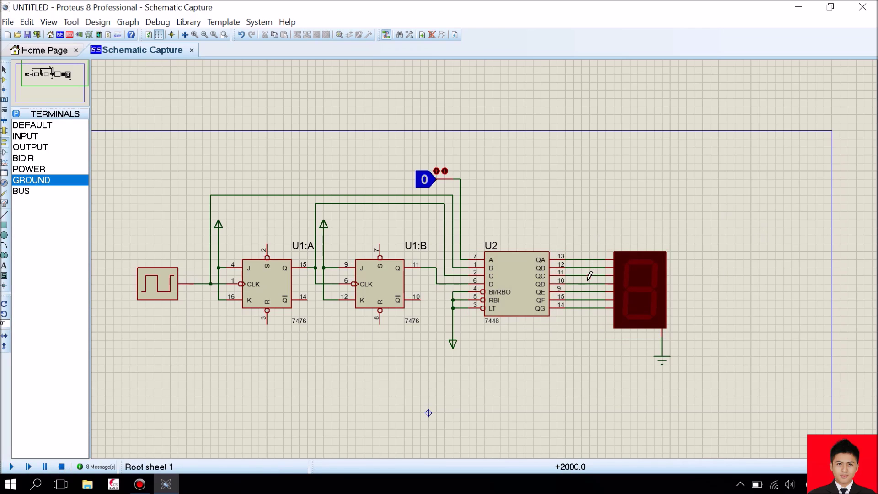
Set the clock source's initial state to High.
{"action": "double_click", "coordinate": [168, 297]}
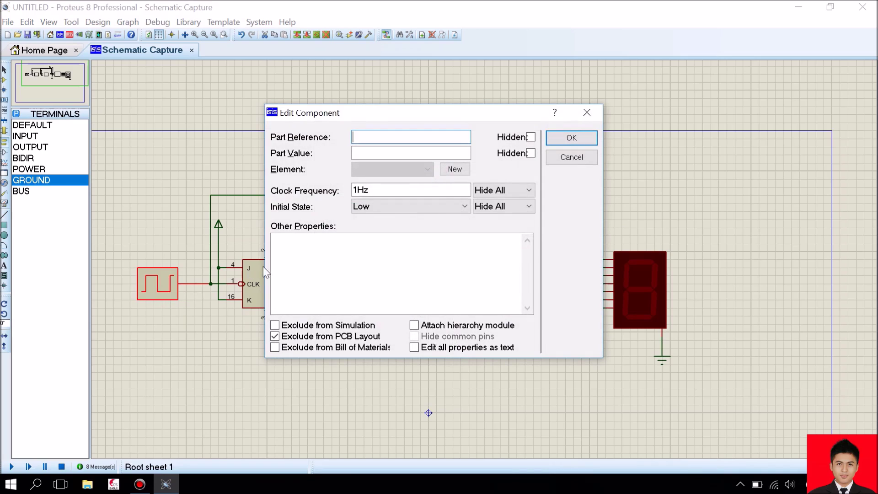
{"action": "left_click", "coordinate": [386, 206]}
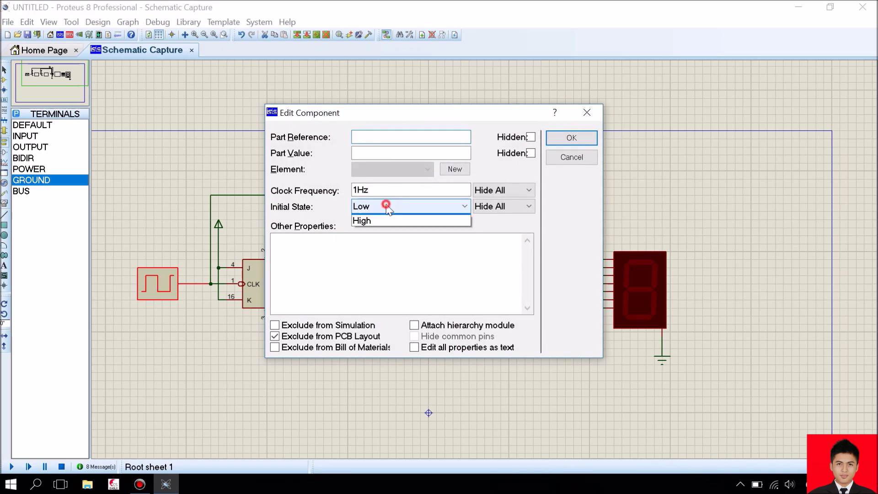
{"action": "left_click", "coordinate": [378, 240]}
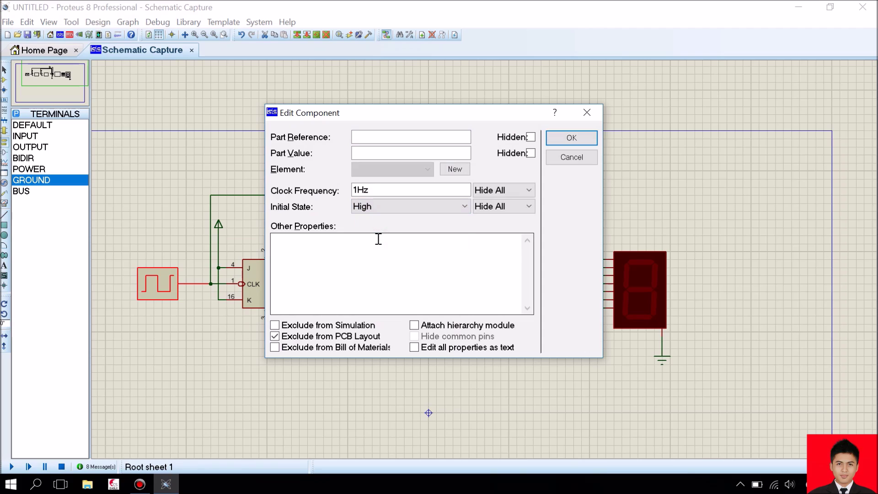
{"action": "left_click", "coordinate": [553, 140]}
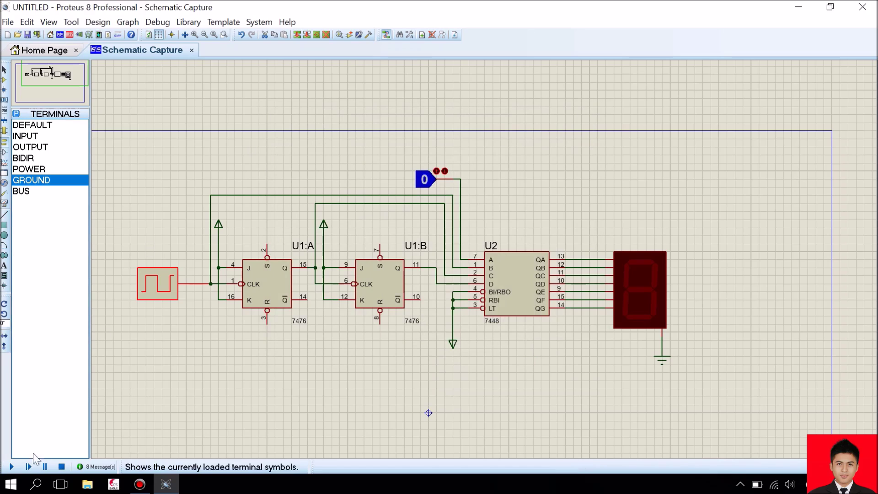
Run the simulation, pause it, and examine the logic levels at the 7448's inputs and the display.
{"action": "left_click", "coordinate": [12, 466]}
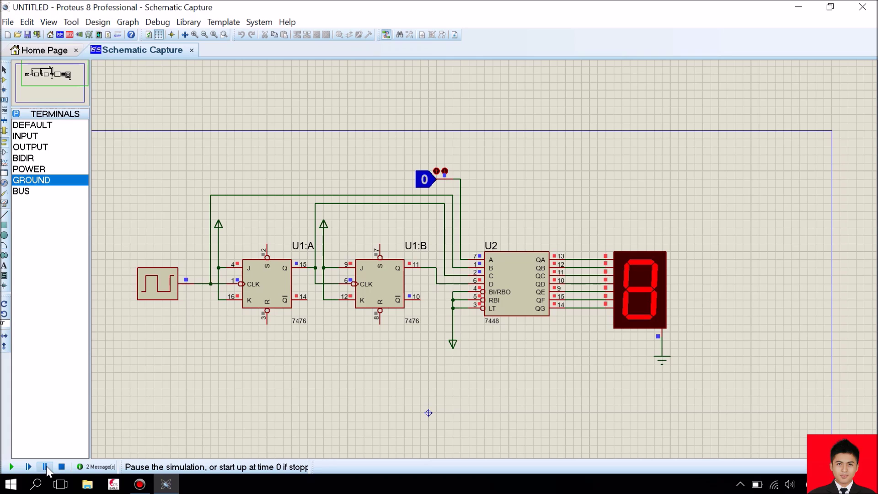
{"action": "left_click", "coordinate": [46, 465]}
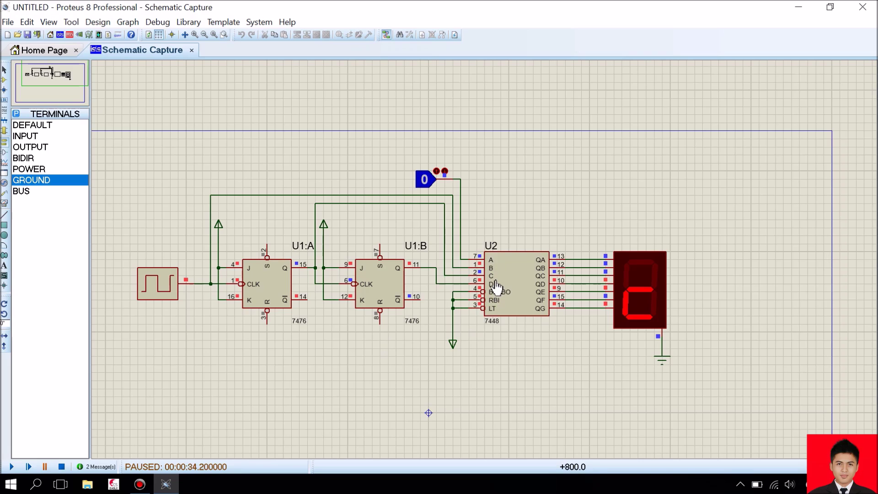
{"action": "scroll", "coordinate": [496, 285], "scroll_direction": "up", "scroll_amount": 2}
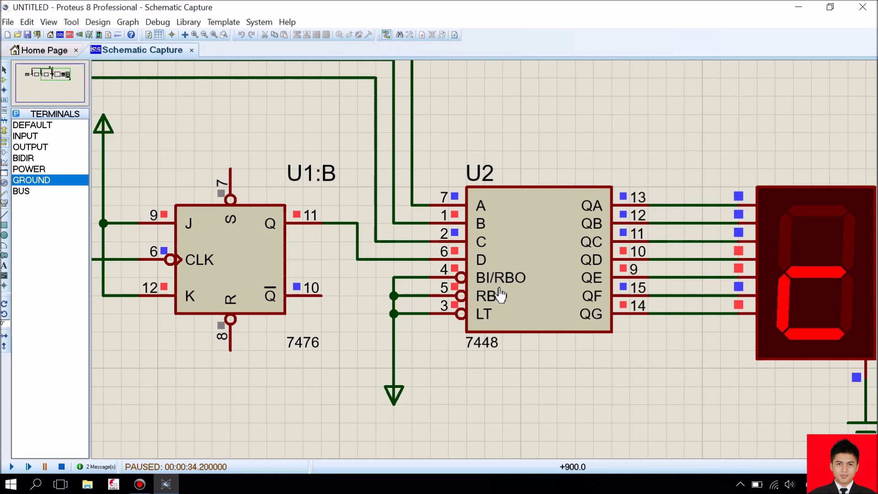
{"action": "scroll", "coordinate": [501, 295], "scroll_direction": "down", "scroll_amount": 1}
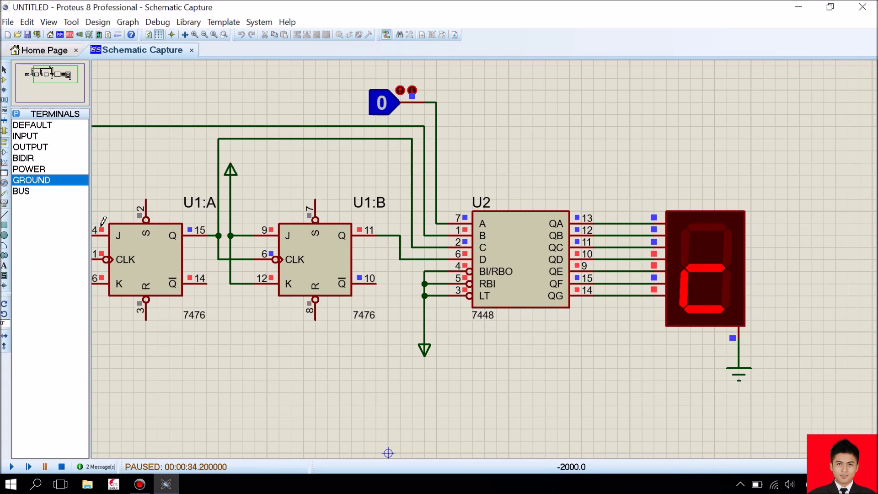
Find the simple 2-input NAND gate in the component library and add it to the device list.
{"action": "left_click", "coordinate": [5, 84]}
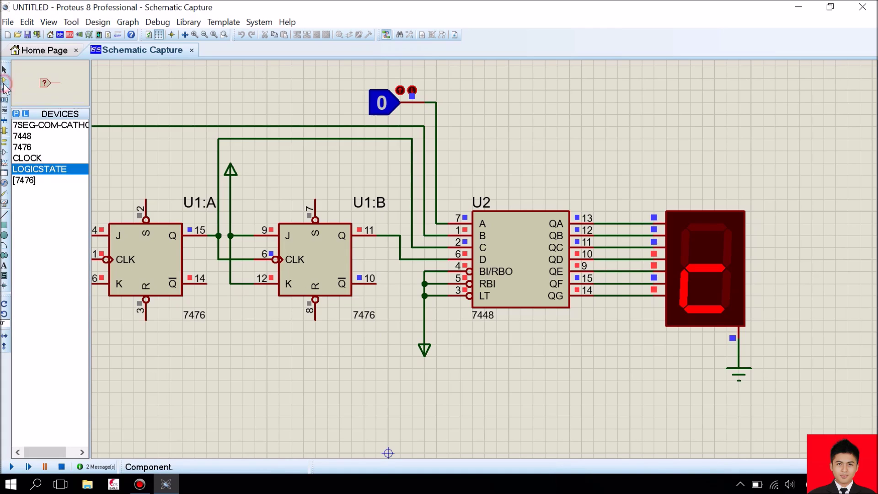
{"action": "left_click", "coordinate": [17, 114]}
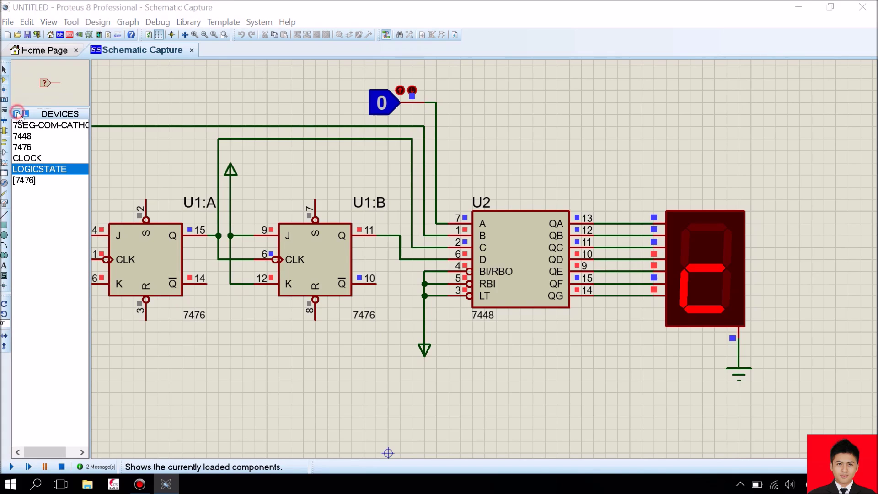
{"action": "type", "text": "nand"}
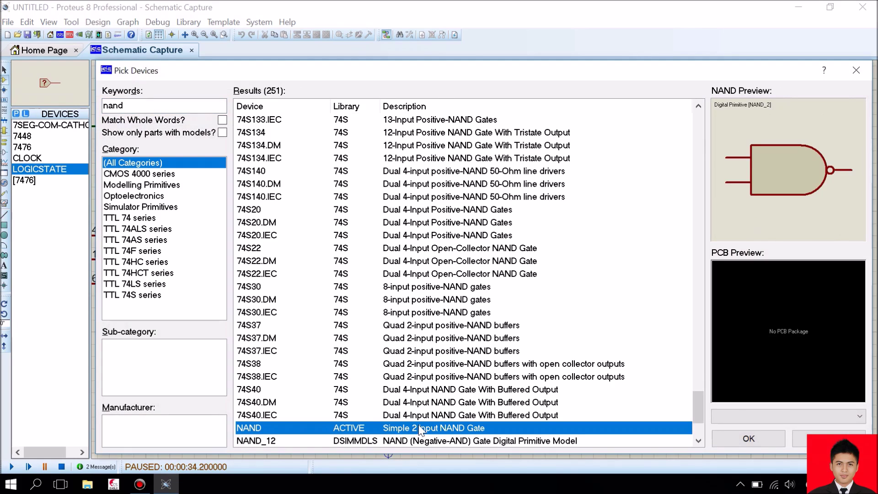
{"action": "left_click", "coordinate": [737, 440]}
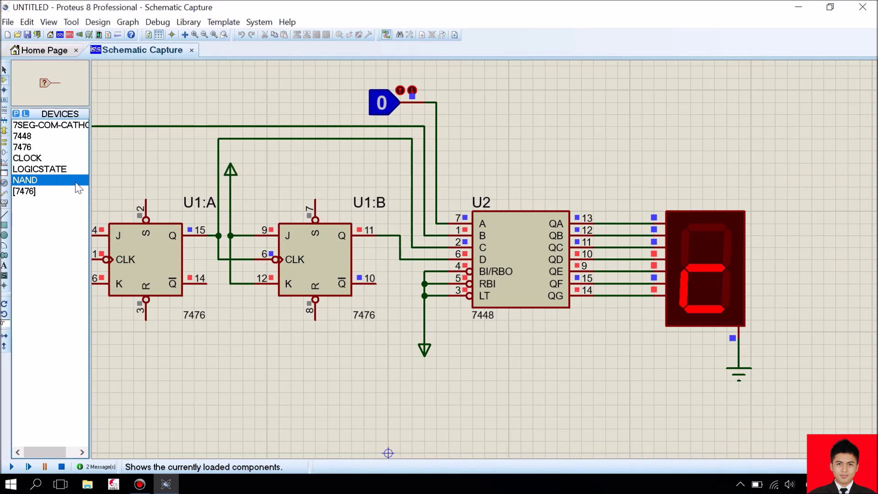
Stop the simulation, place a NAND gate below flip-flop U1:B, and rotate it 180 degrees so its inputs face right.
{"action": "left_click", "coordinate": [229, 364]}
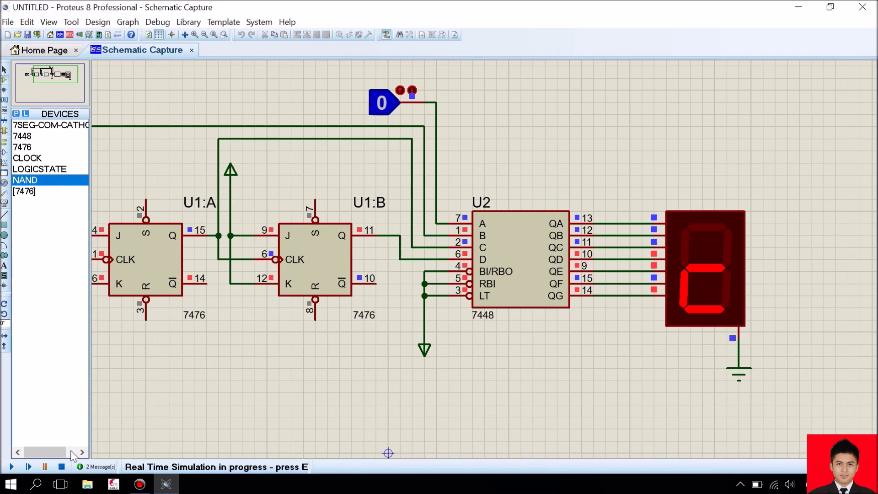
{"action": "left_click", "coordinate": [61, 467]}
{"action": "left_click", "coordinate": [29, 180]}
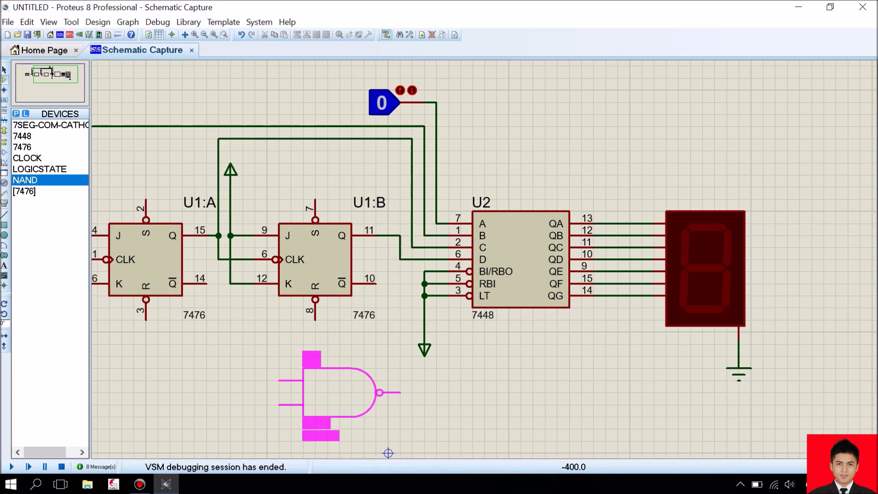
{"action": "left_click", "coordinate": [337, 398]}
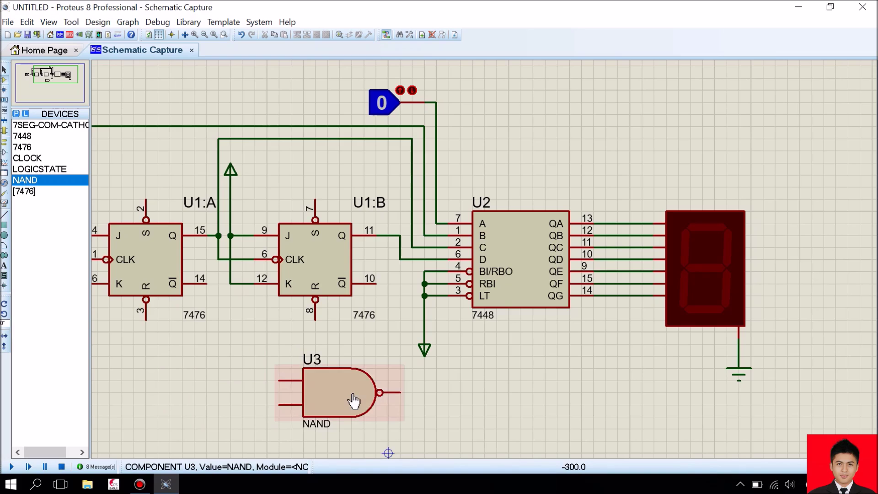
{"action": "right_click", "coordinate": [354, 398]}
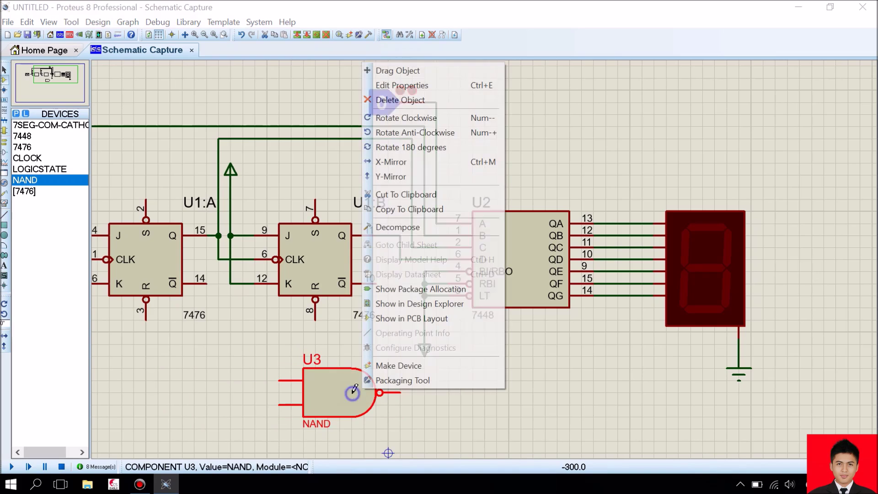
{"action": "left_click", "coordinate": [385, 147]}
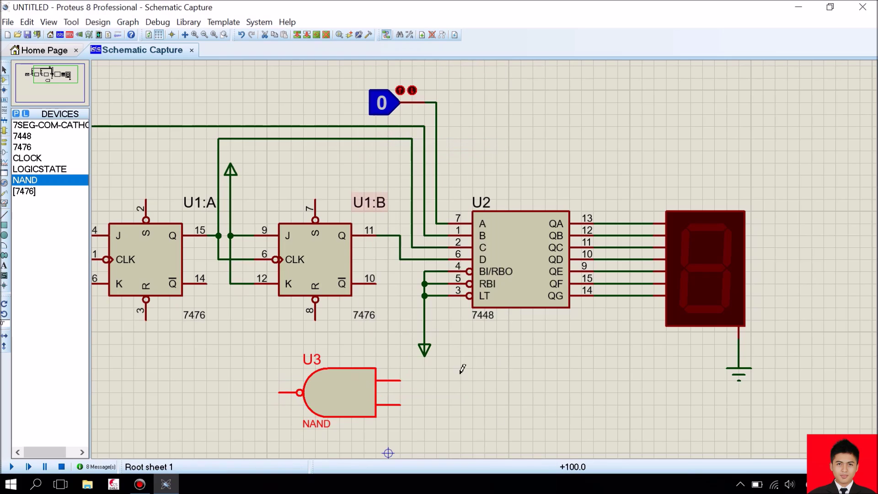
Wire the NAND gate's upper input to the 7448's B line and its lower input to the D line.
{"action": "left_click", "coordinate": [423, 373]}
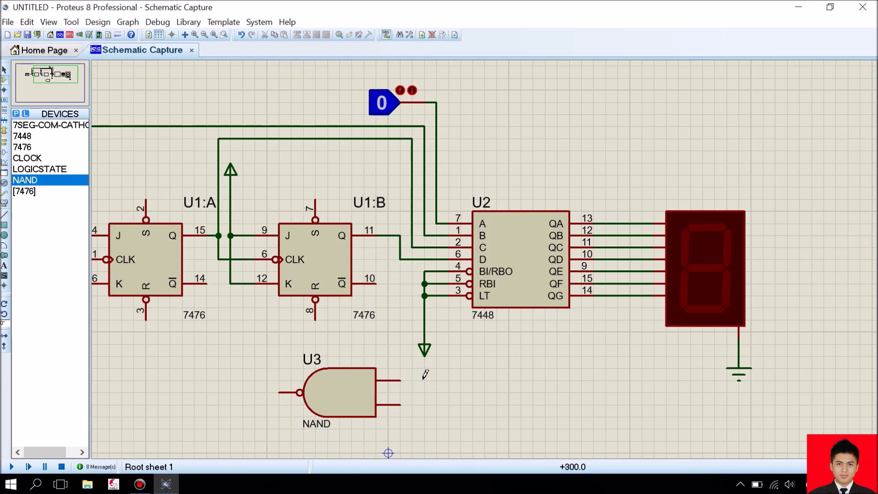
{"action": "left_click", "coordinate": [436, 231]}
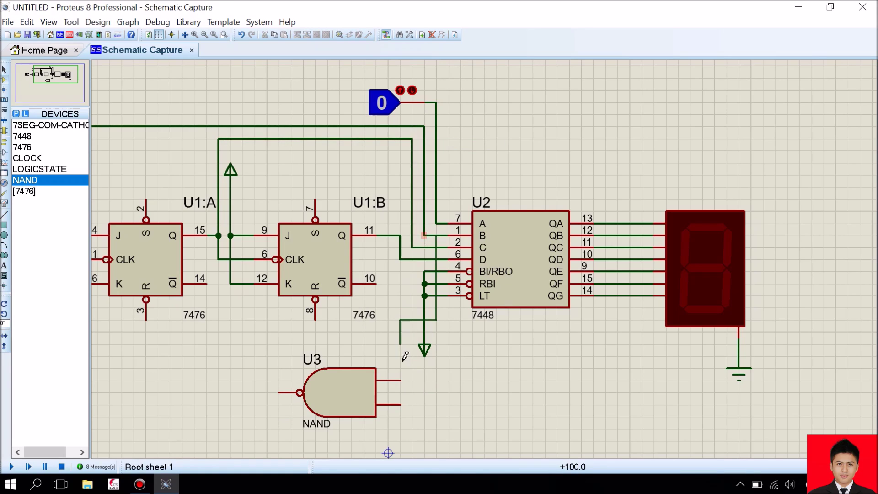
{"action": "left_click", "coordinate": [408, 377]}
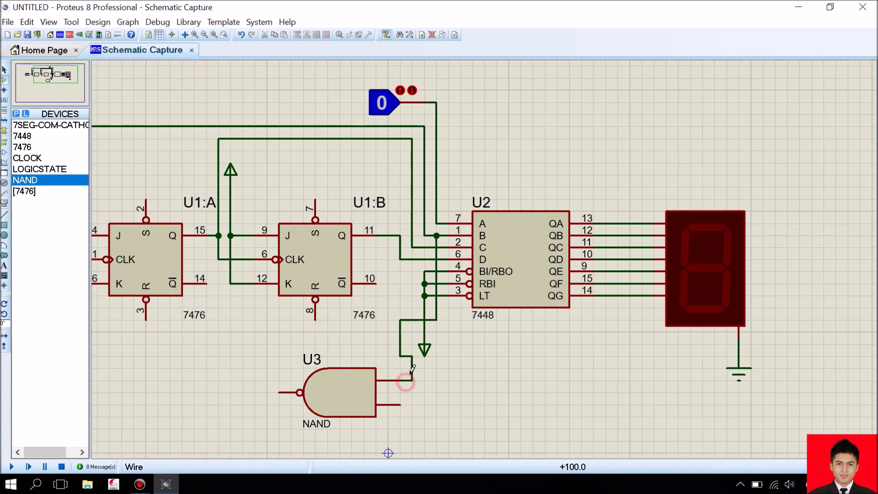
{"action": "left_click", "coordinate": [436, 259]}
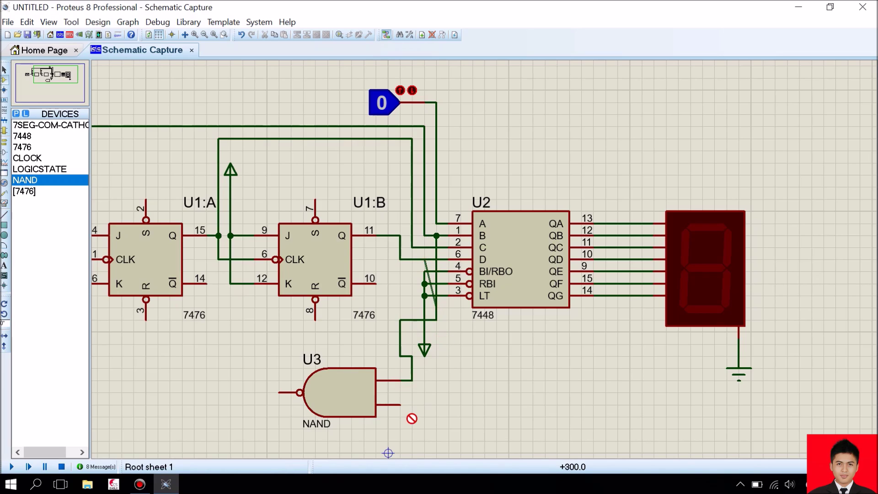
{"action": "left_click", "coordinate": [401, 404]}
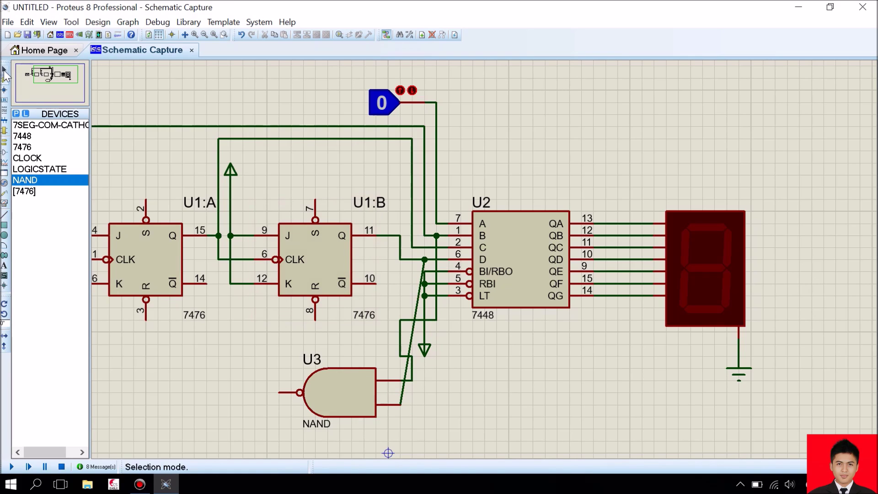
Reroute the NAND gate's lower input wire at right angles and shift the upper input wire's vertical segment right, in line with its B-line junction.
{"action": "left_click", "coordinate": [423, 323]}
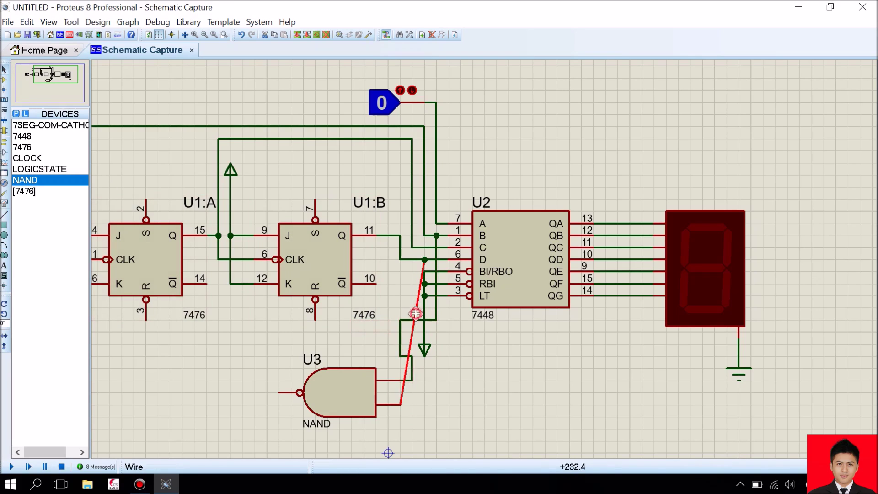
{"action": "left_click_drag", "start_coordinate": [425, 324], "coordinate": [424, 406]}
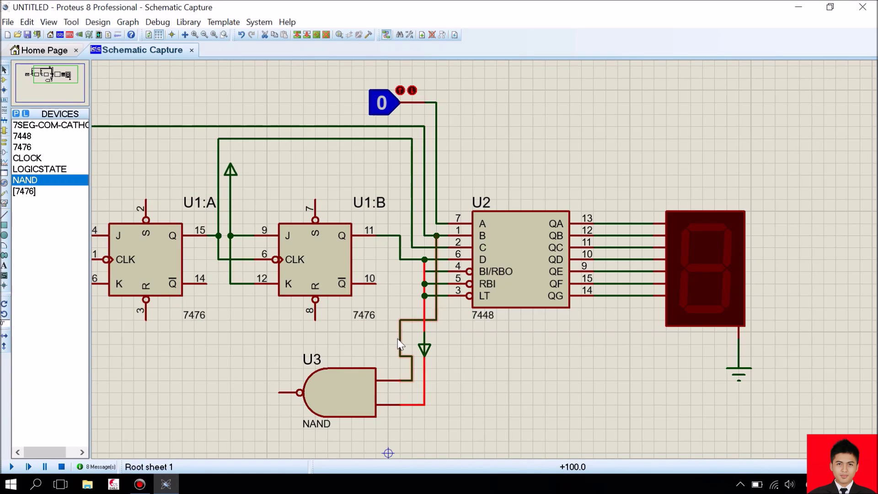
{"action": "left_click_drag", "start_coordinate": [399, 339], "coordinate": [436, 339]}
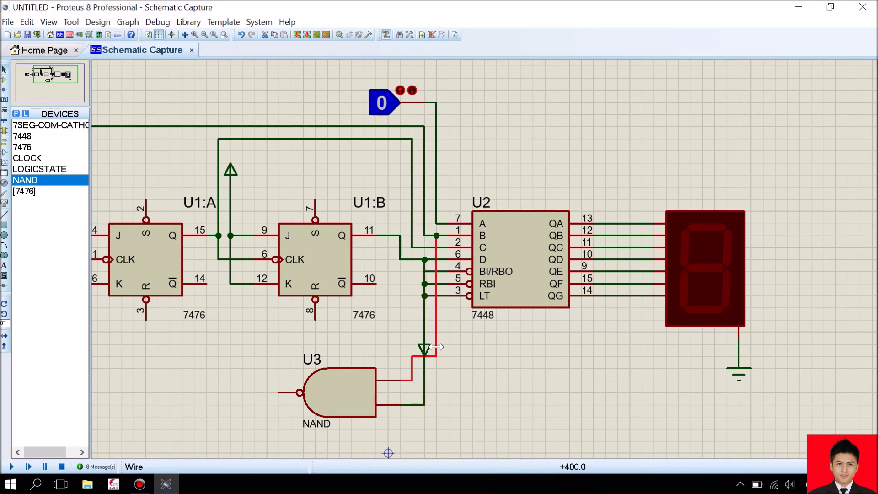
Straighten the NAND gate's upper input wire so it runs straight down from the B-line junction and turns once into the input.
{"action": "double_click", "coordinate": [416, 356]}
{"action": "left_click", "coordinate": [477, 295]}
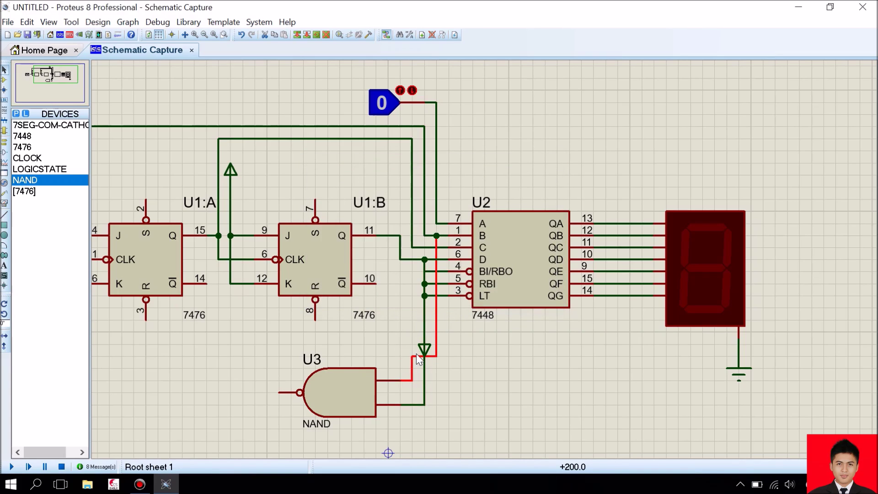
{"action": "left_click_drag", "start_coordinate": [412, 356], "coordinate": [437, 379]}
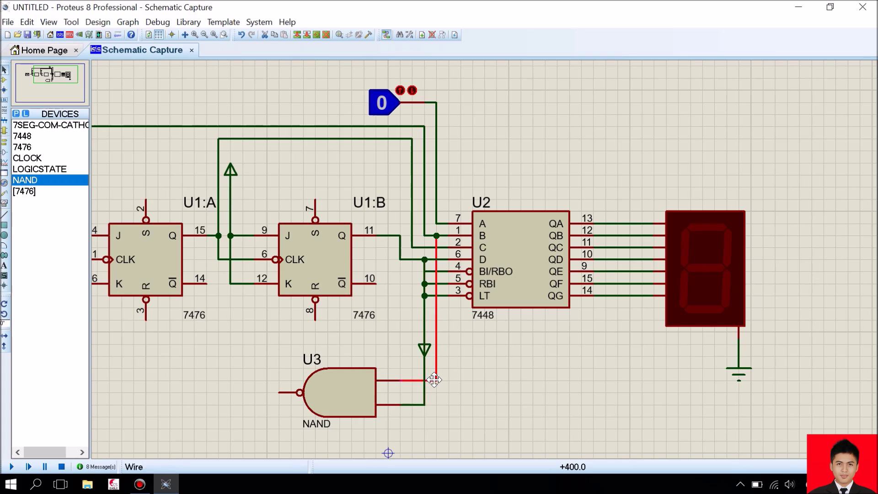
Separate the NAND gate's lower input wire from the power terminal's wire by placing its vertical segment left of the terminal.
{"action": "left_click", "coordinate": [428, 351]}
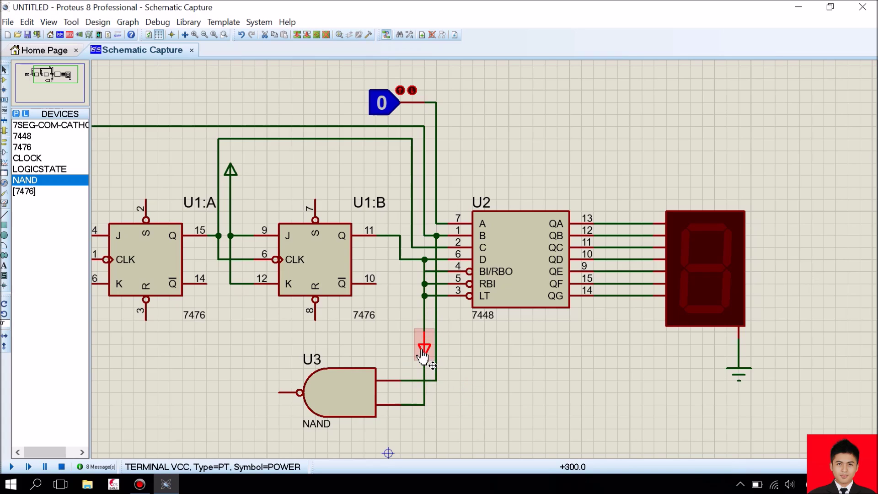
{"action": "left_click_drag", "start_coordinate": [423, 357], "coordinate": [413, 357]}
{"action": "left_click", "coordinate": [471, 356]}
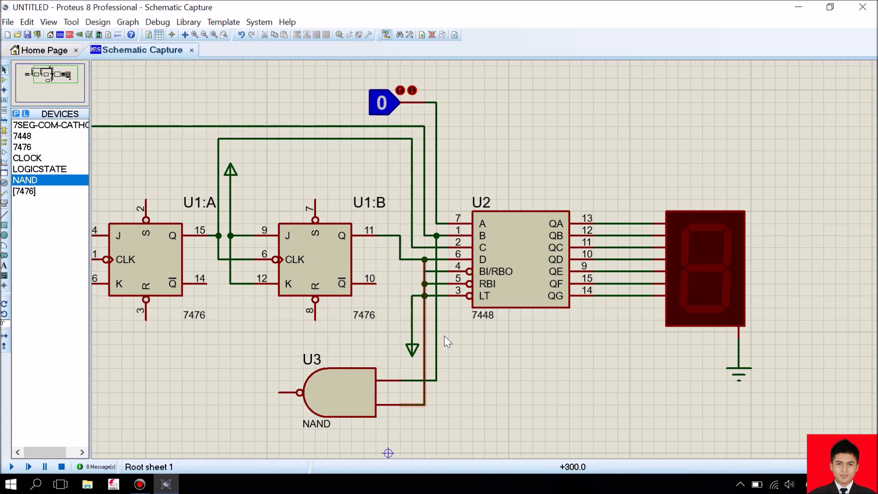
{"action": "left_click", "coordinate": [424, 340]}
{"action": "mouse_move", "coordinate": [424, 341]}
{"action": "left_mouse_down"}
{"action": "mouse_move", "coordinate": [411, 340]}
{"action": "mouse_move", "coordinate": [425, 348]}
{"action": "left_mouse_up"}
{"action": "left_click", "coordinate": [453, 349]}
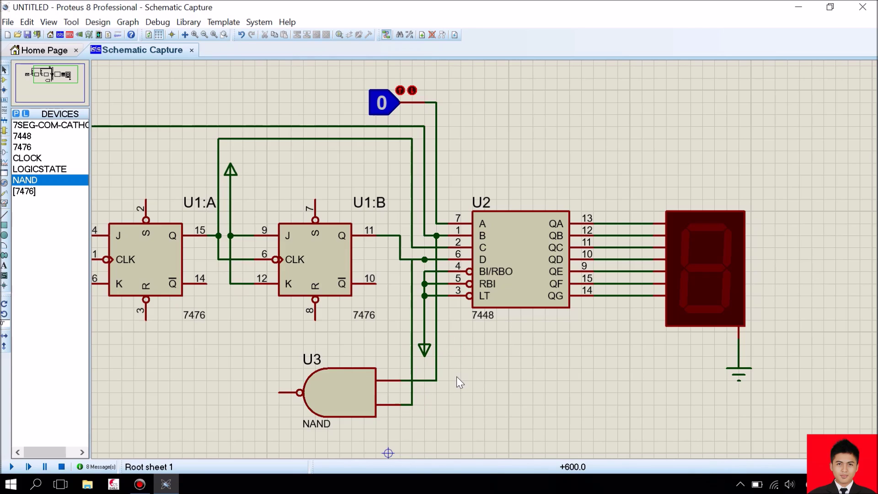
Wire the NAND gate's output to the R input (pin 3) of flip-flop U1:A.
{"action": "scroll", "coordinate": [456, 377], "scroll_direction": "down", "scroll_amount": 1}
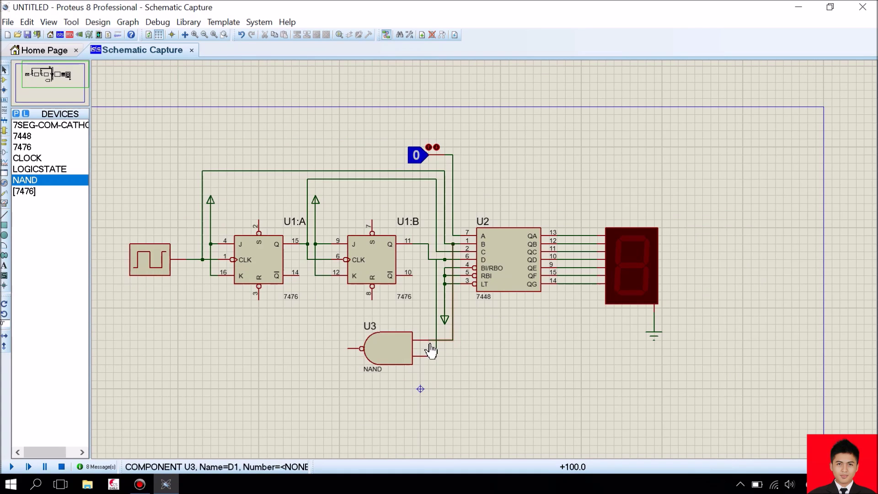
{"action": "scroll", "coordinate": [416, 352], "scroll_direction": "up", "scroll_amount": 1}
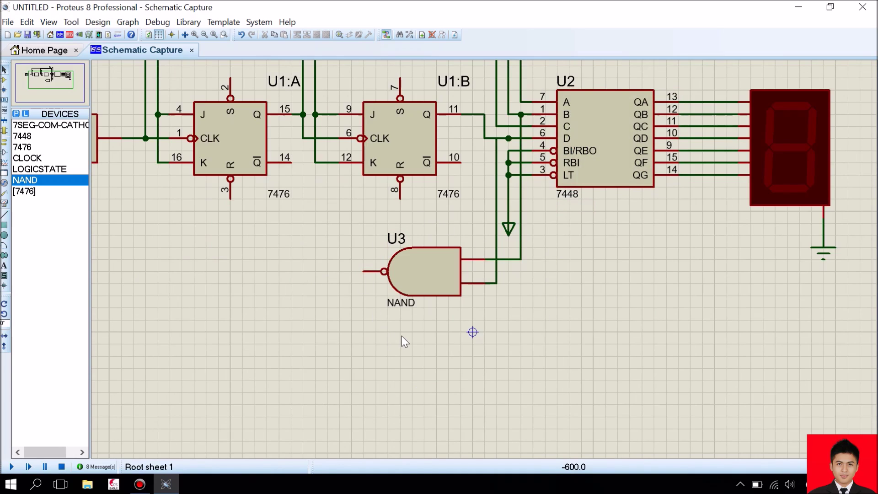
{"action": "left_click", "coordinate": [365, 271]}
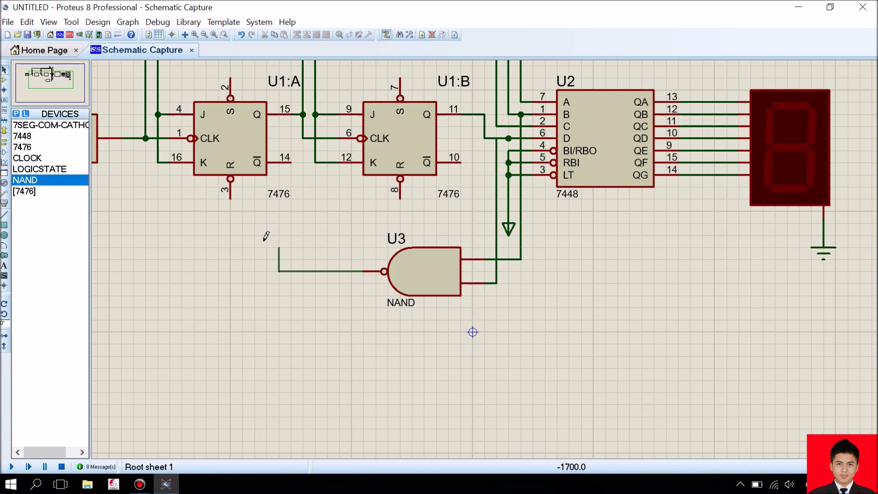
{"action": "left_click", "coordinate": [229, 195]}
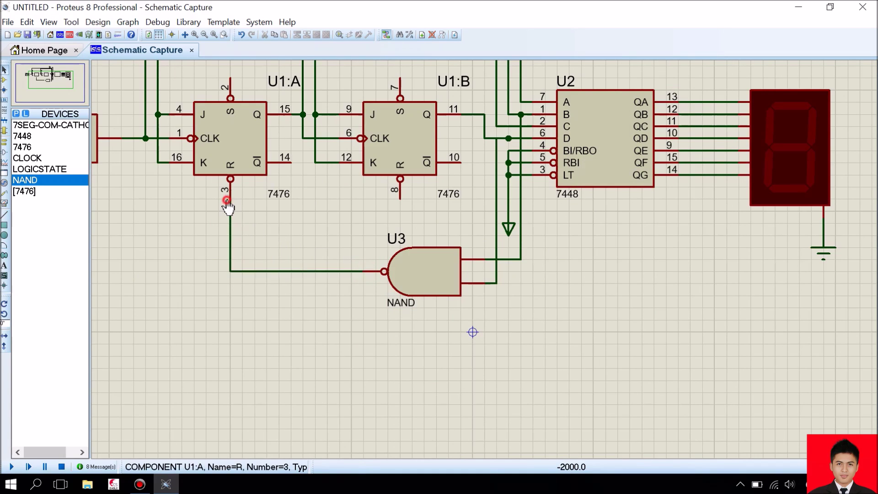
Connect the R input (pin 8) of flip-flop U1:B to the wire joining the NAND output and U1:A's reset.
{"action": "scroll", "coordinate": [228, 182], "scroll_direction": "up", "scroll_amount": 3}
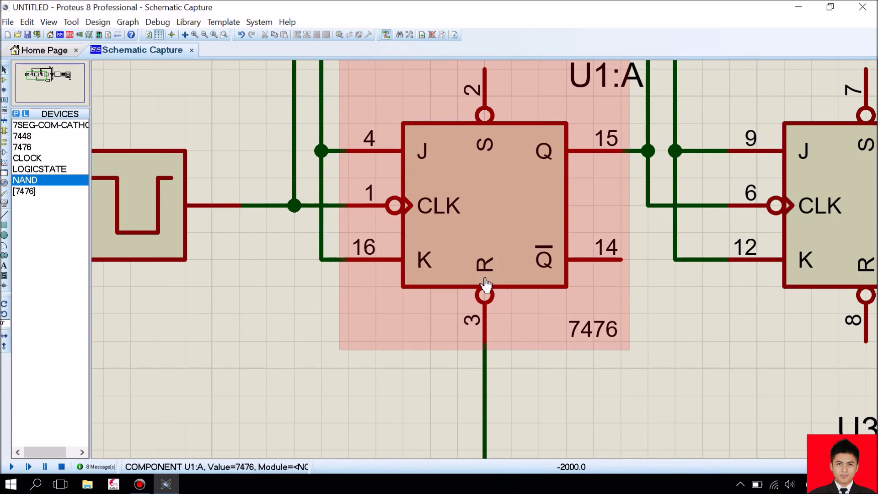
{"action": "scroll", "coordinate": [478, 292], "scroll_direction": "down", "scroll_amount": 3}
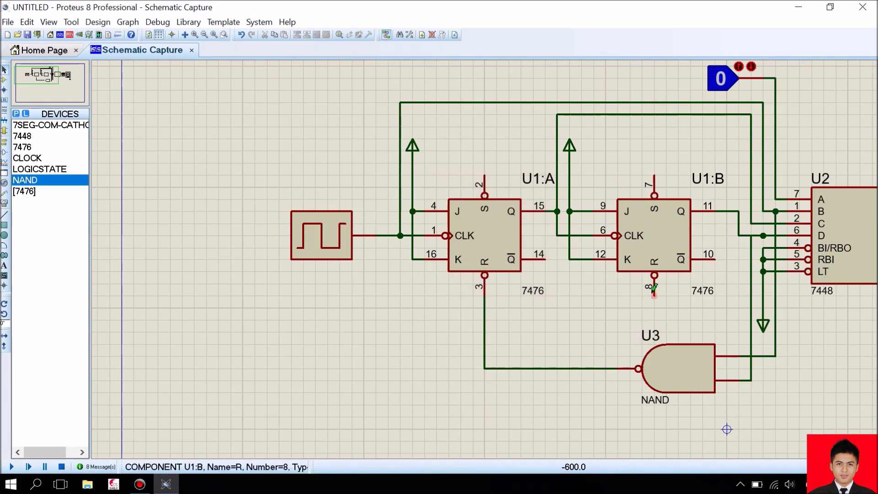
{"action": "left_click", "coordinate": [654, 295]}
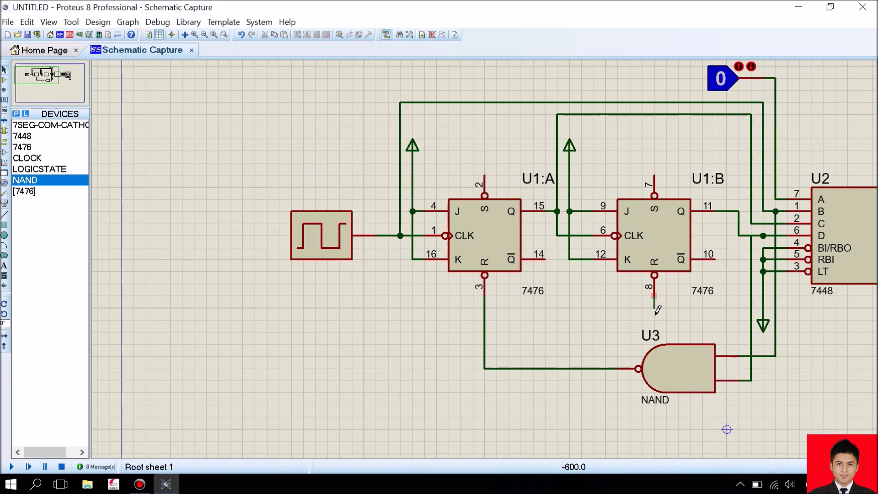
{"action": "left_click", "coordinate": [484, 320]}
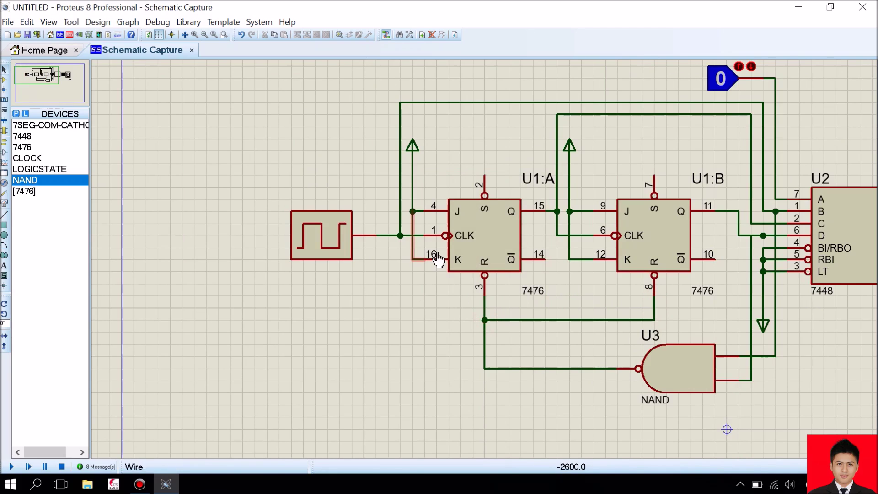
Run the simulation to check the counting on the 7-segment display with the NAND reset connected, and stop it.
{"action": "scroll", "coordinate": [436, 259], "scroll_direction": "down", "scroll_amount": 2}
{"action": "scroll", "coordinate": [658, 296], "scroll_direction": "up", "scroll_amount": 1}
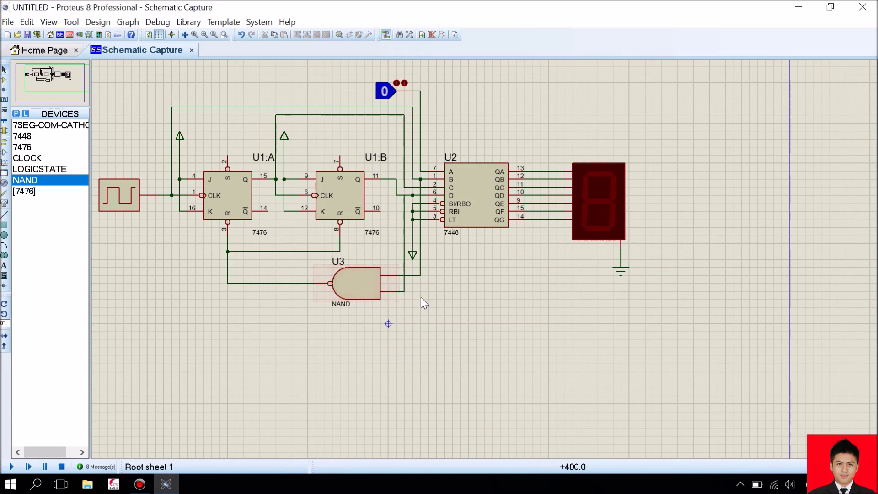
{"action": "key", "text": "F5"}
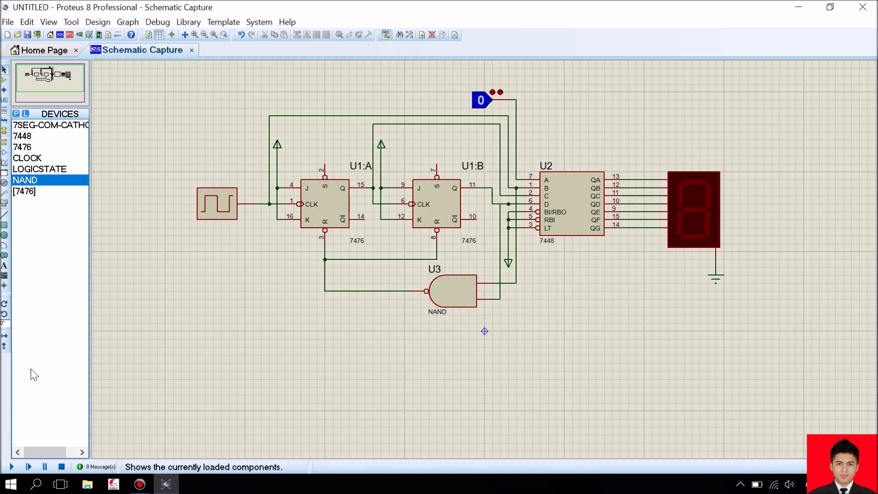
{"action": "left_click", "coordinate": [11, 467]}
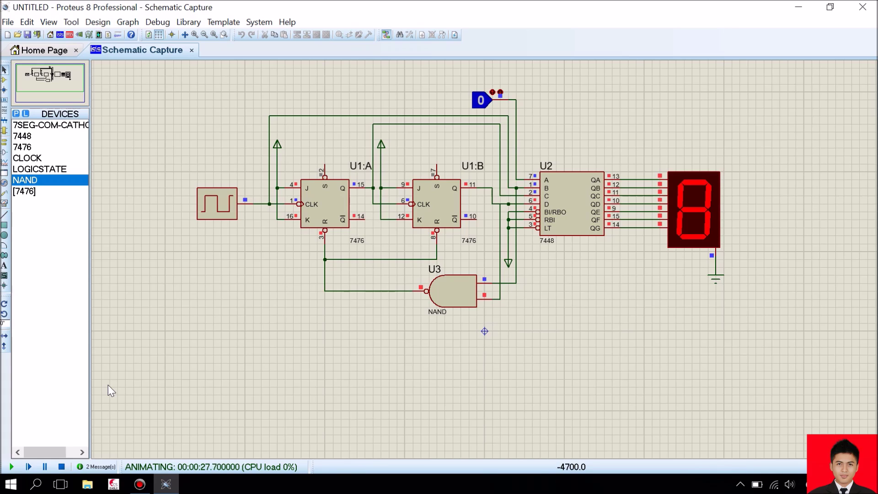
{"action": "left_click", "coordinate": [64, 467]}
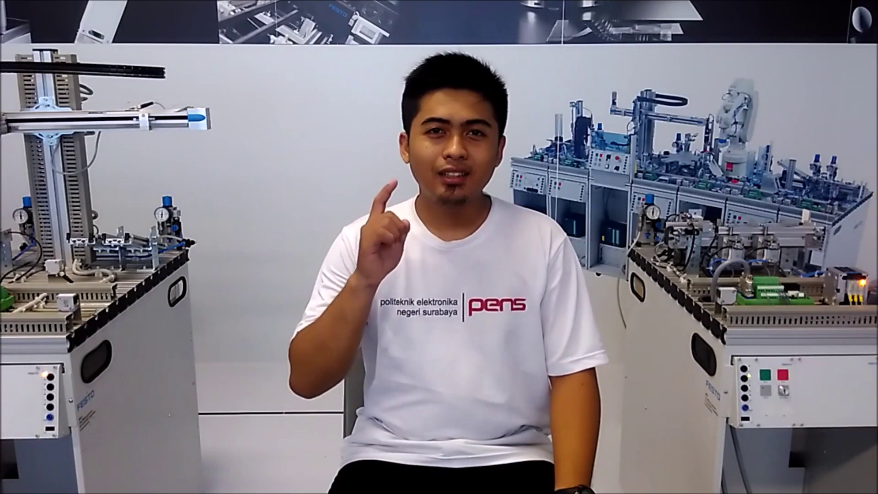